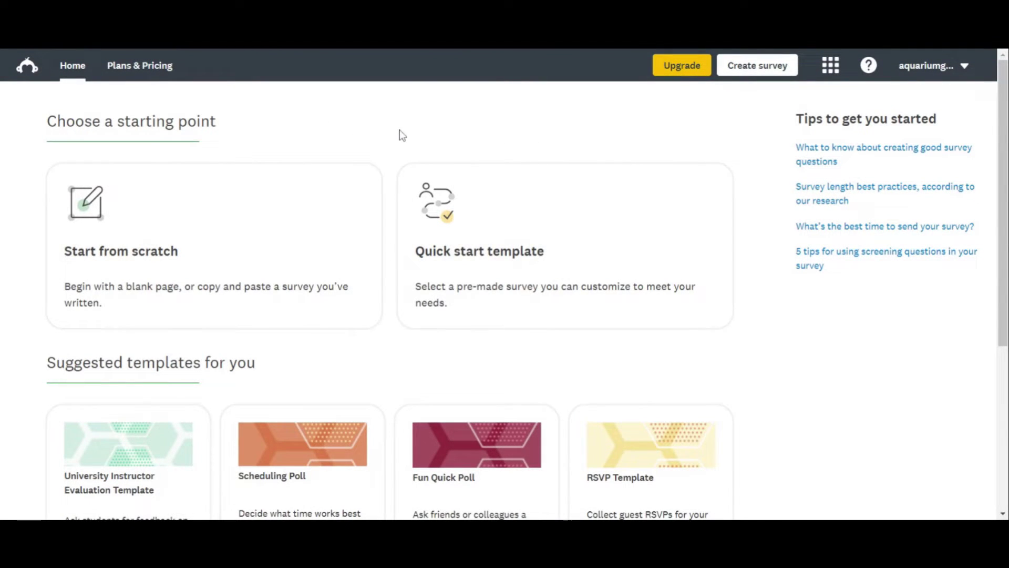
# Start a blank survey titled 'Survey #1' in the Concept, product, or ad testing category.
pyautogui.click(155, 71)
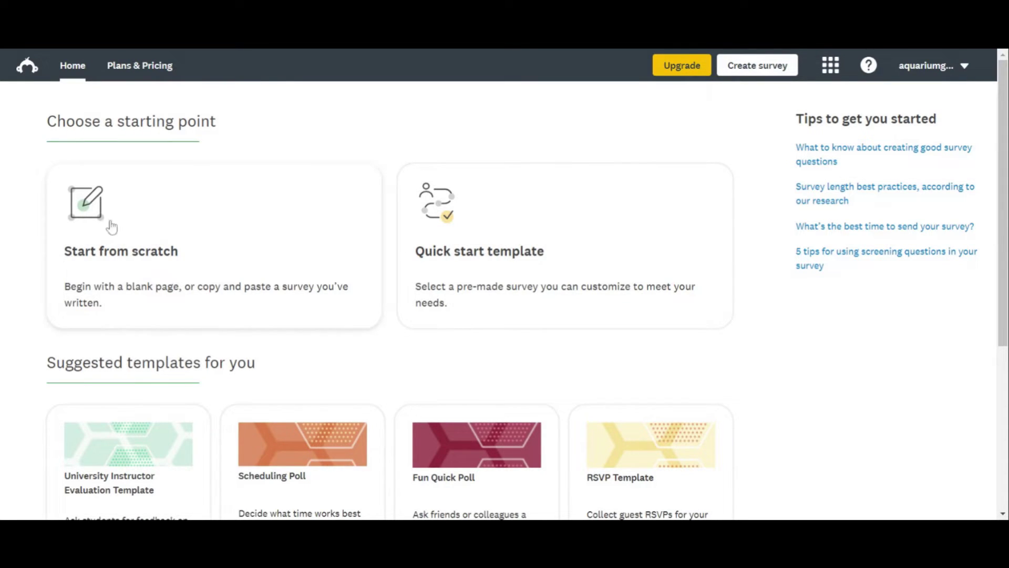
pyautogui.click(756, 66)
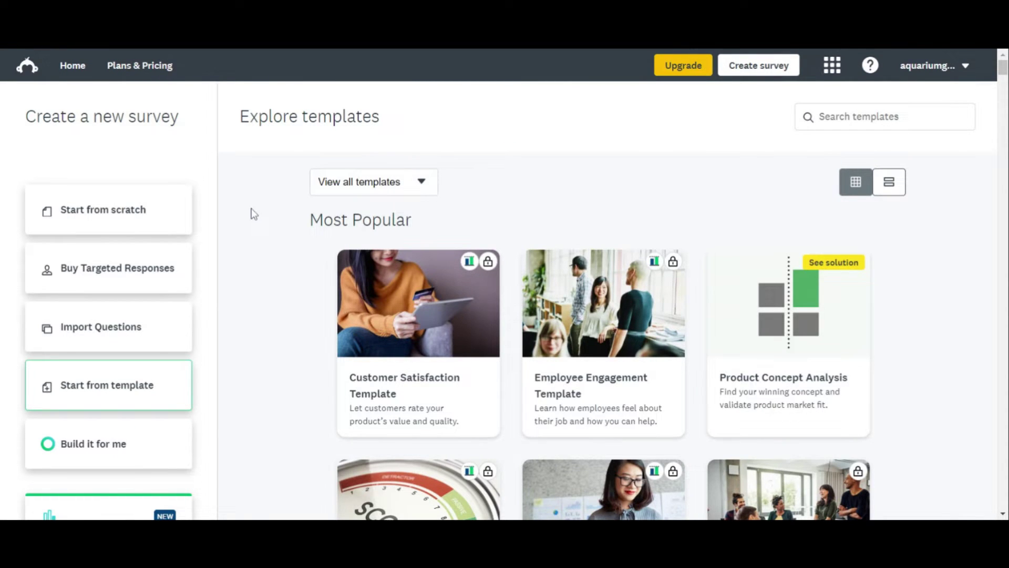
pyautogui.click(108, 214)
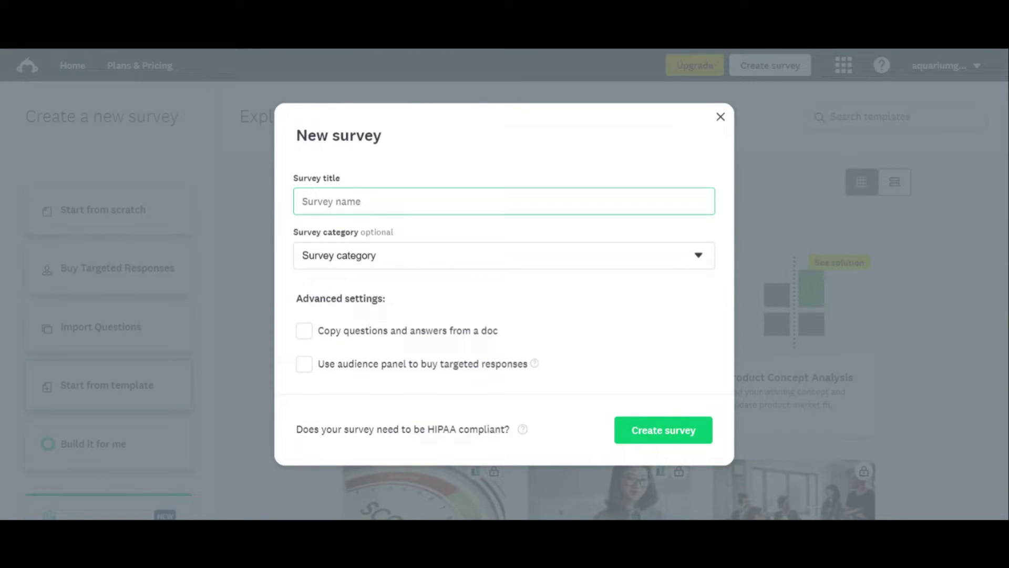
pyautogui.write('Survey #1')
pyautogui.click(388, 256)
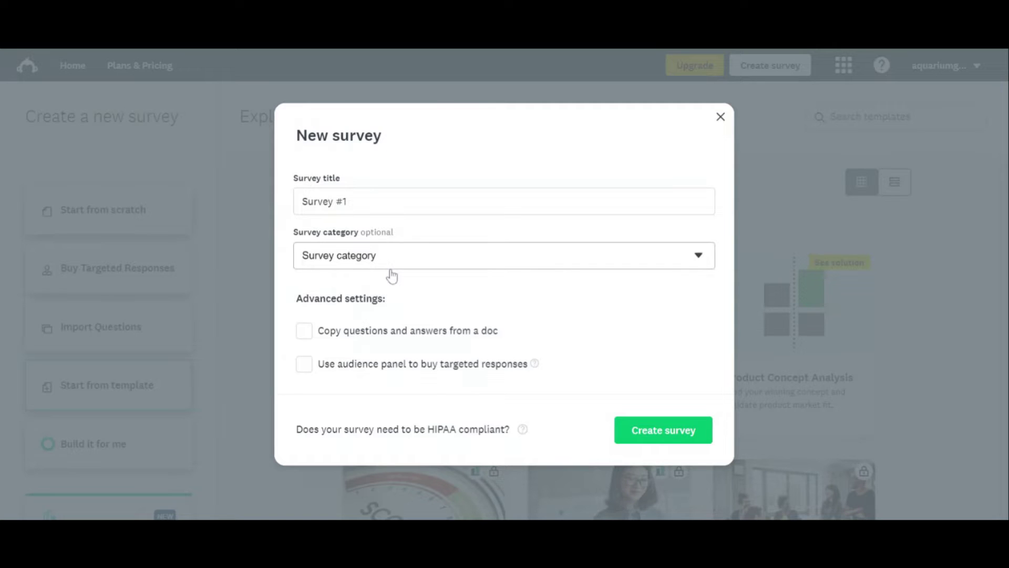
pyautogui.click(391, 275)
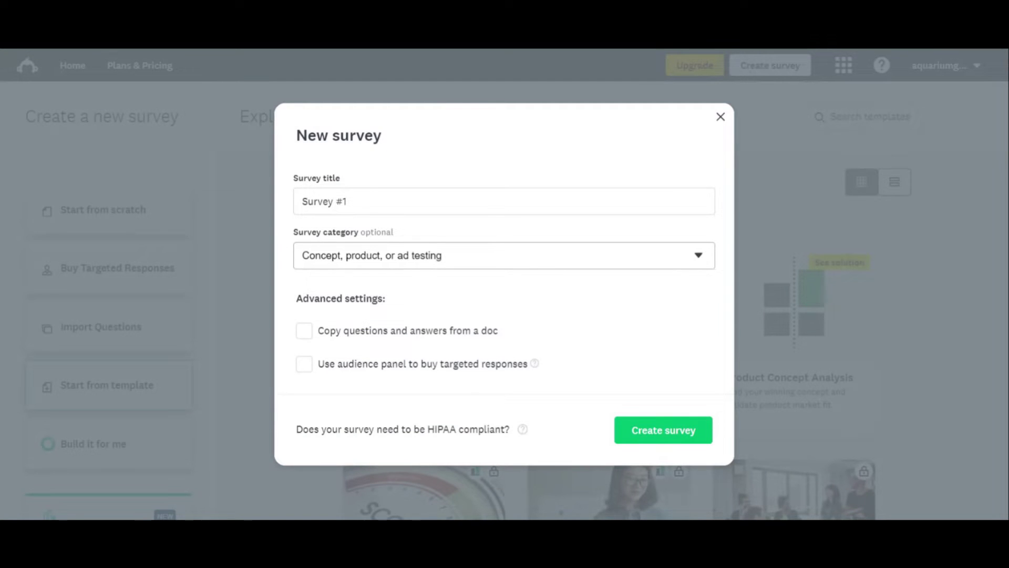
# Confirm the New survey dialog so Survey #1 opens in the designer.
pyautogui.click(680, 436)
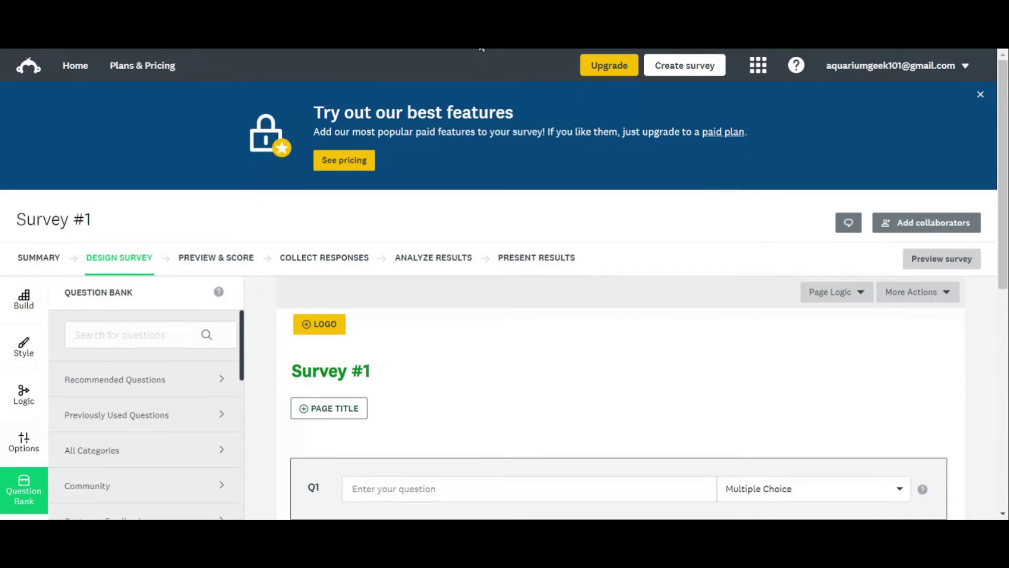
pyautogui.scroll(-2, 464, 354)
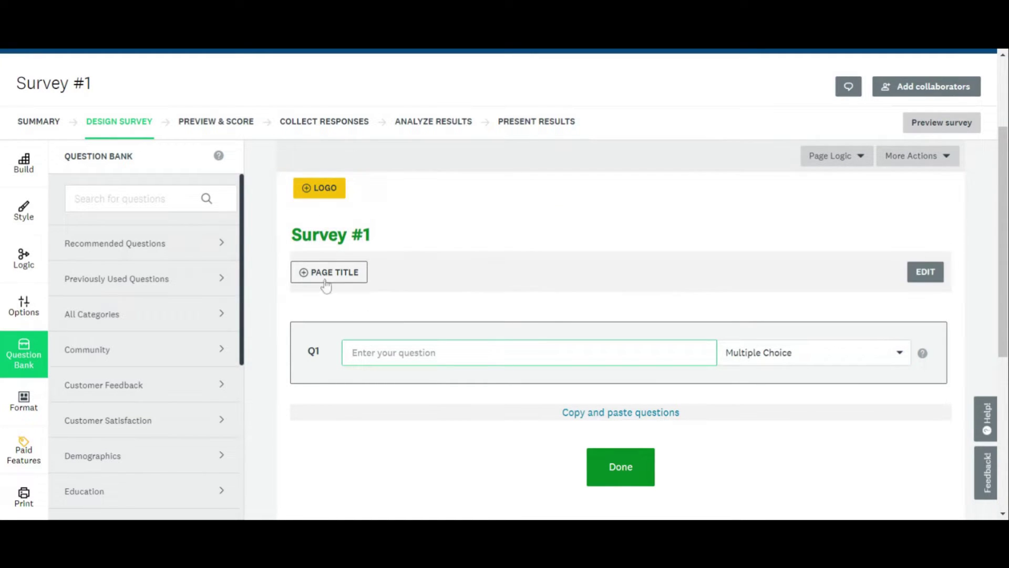
pyautogui.moveTo(458, 408)
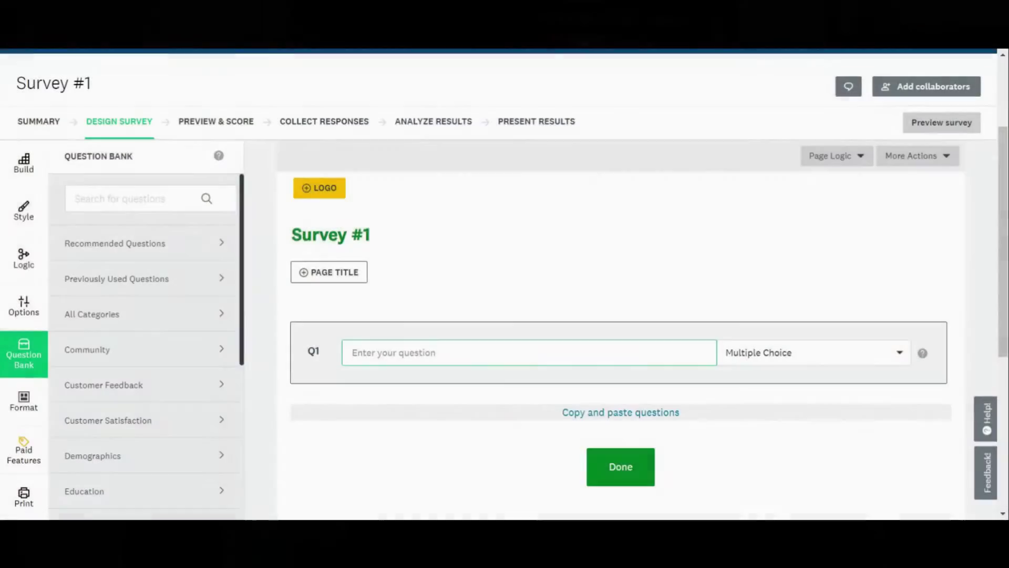
pyautogui.moveTo(619, 408)
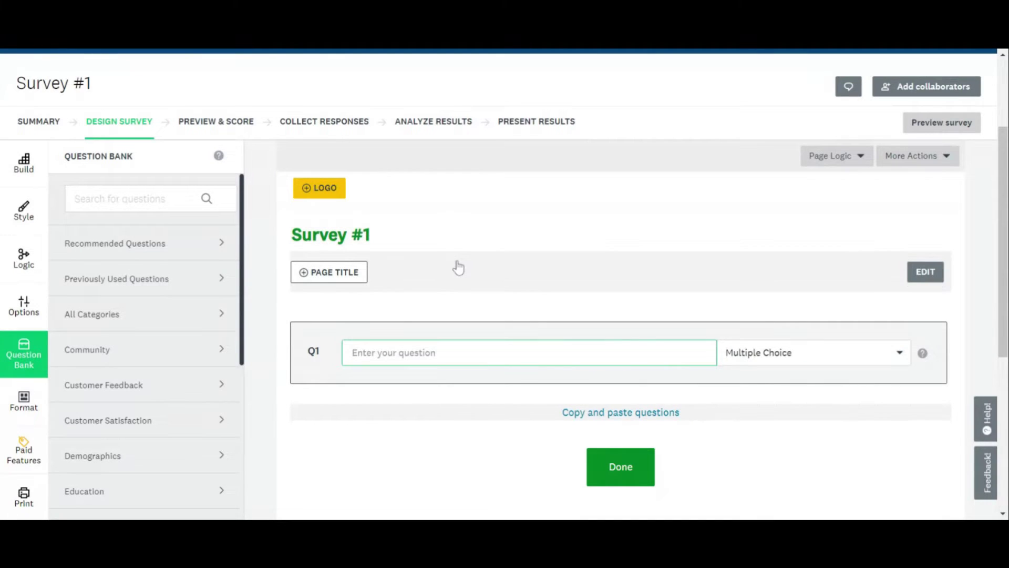
pyautogui.scroll(-1, 449, 277)
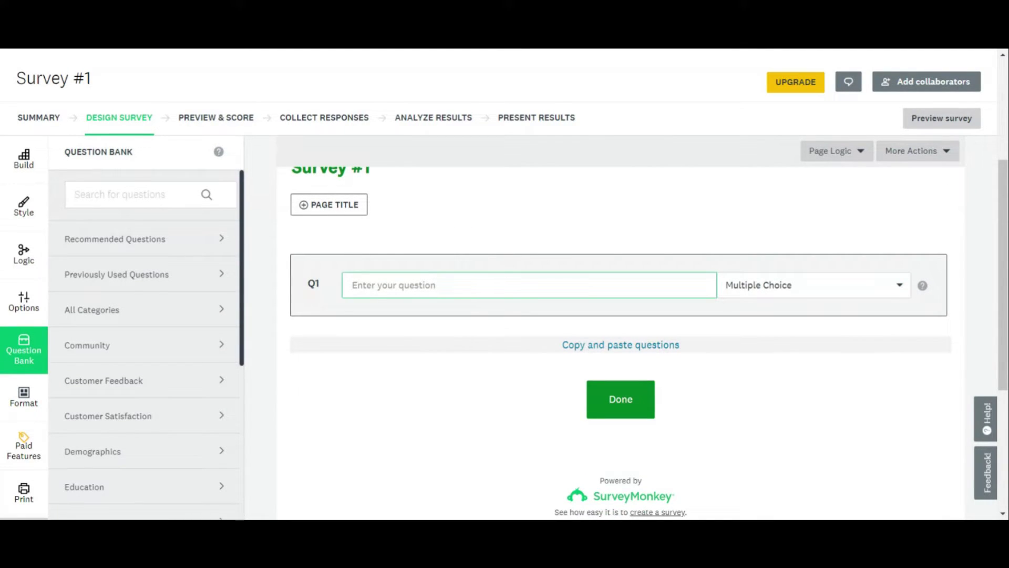
pyautogui.write('What is your favorite color')
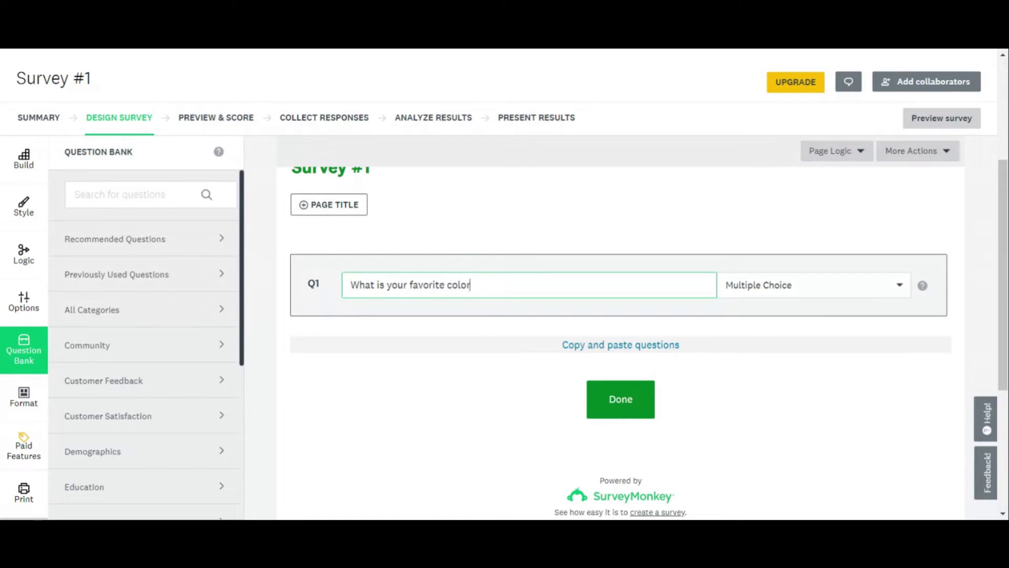
pyautogui.write('?')
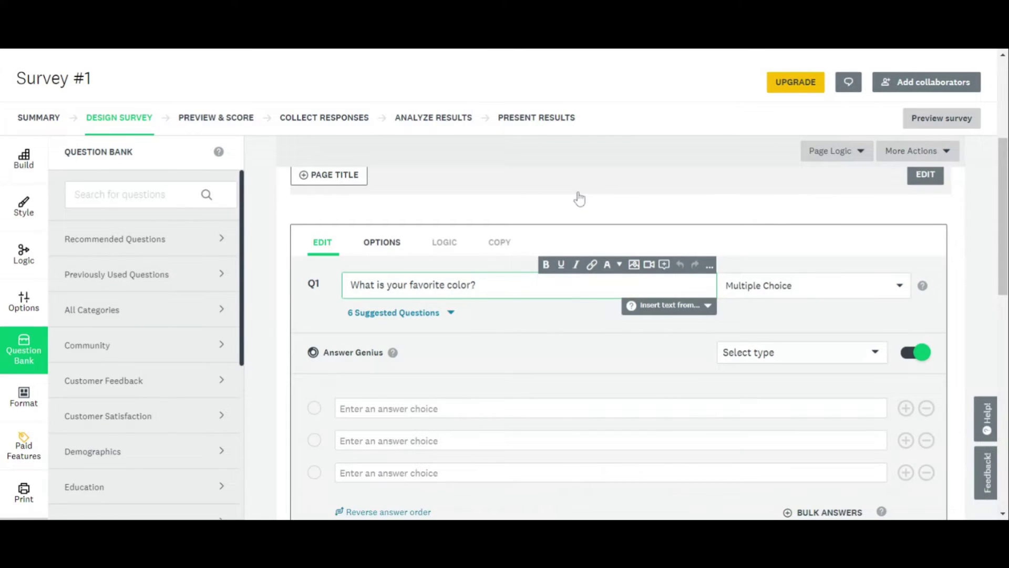
# Word Q1 as 'What is your favorite color?' and keep it Multiple Choice.
pyautogui.click(782, 288)
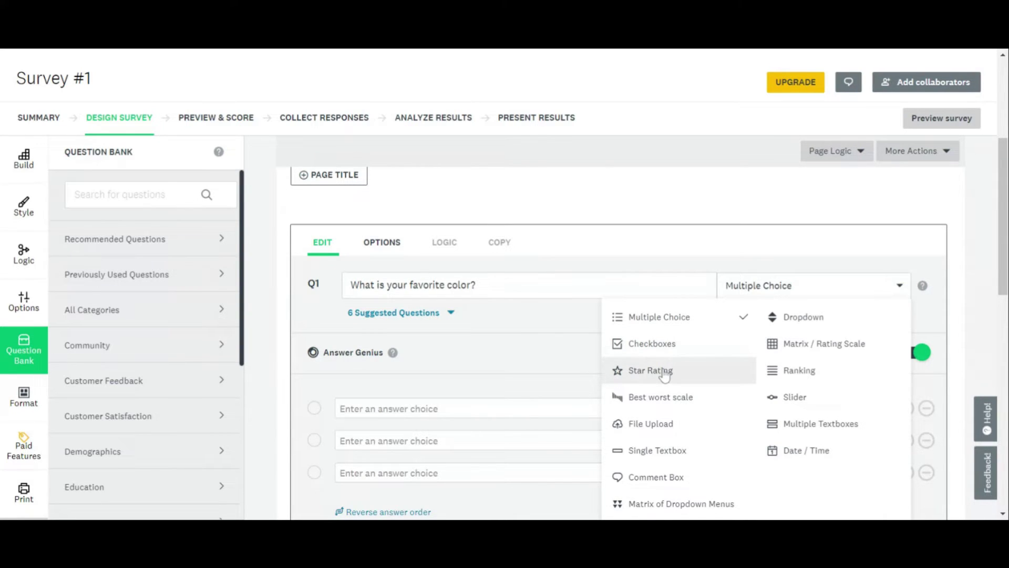
pyautogui.click(660, 322)
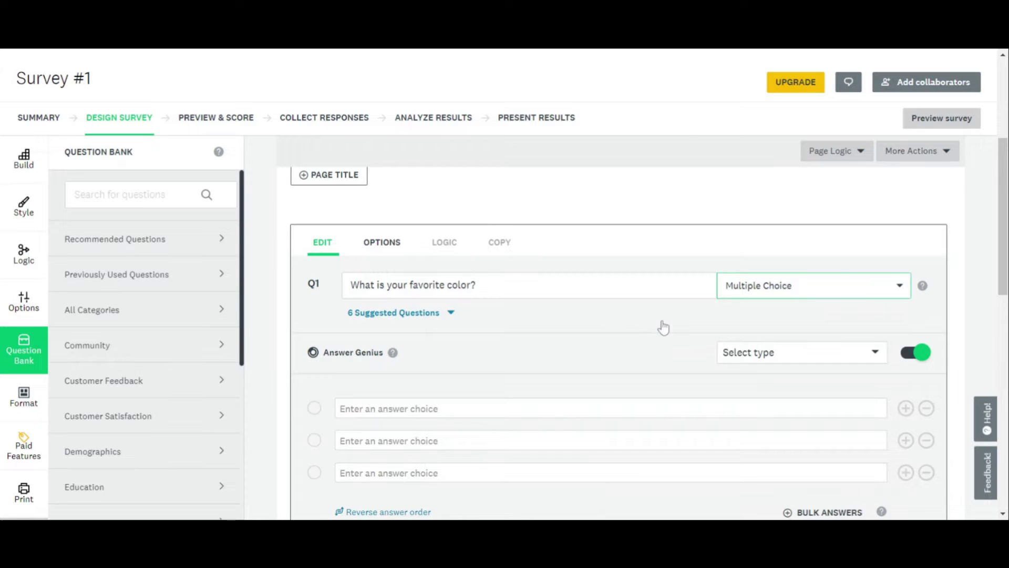
pyautogui.scroll(-1, 661, 326)
pyautogui.scroll(-1, 662, 326)
# Give Q1 the answer choices Blue, Red and Blue, drop empty rows, and save.
pyautogui.click(663, 272)
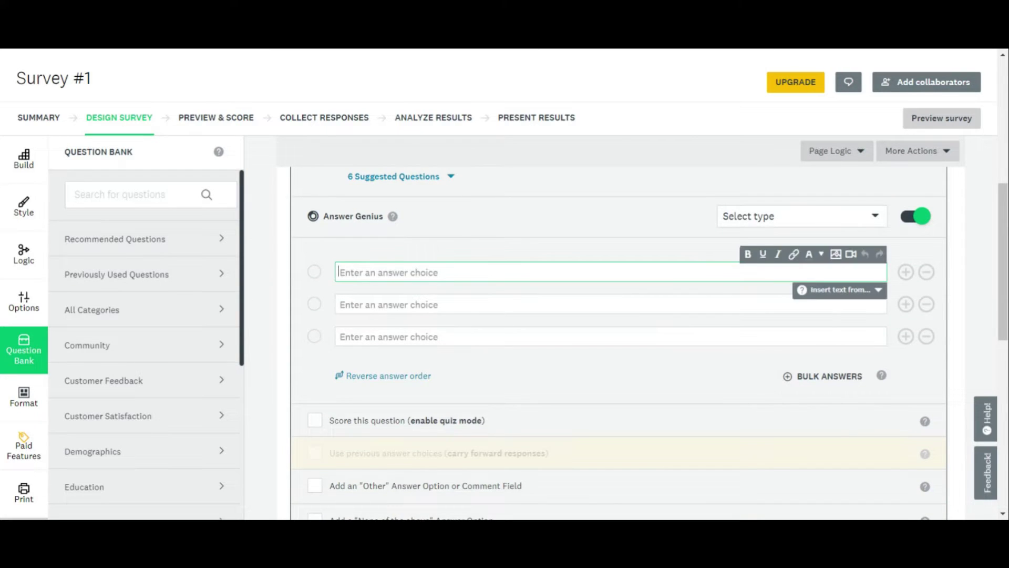
pyautogui.write('Blue')
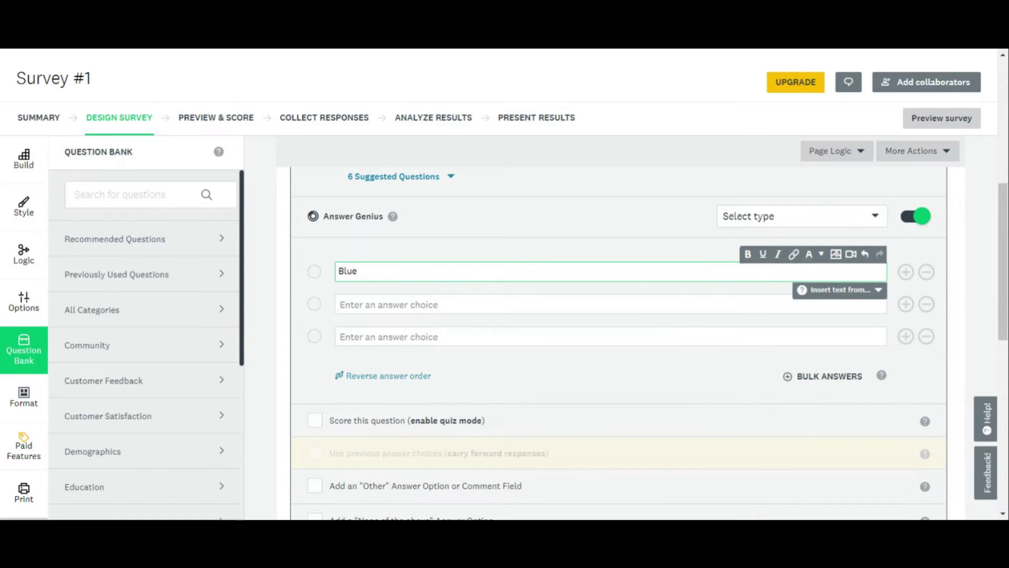
pyautogui.press('Tab')
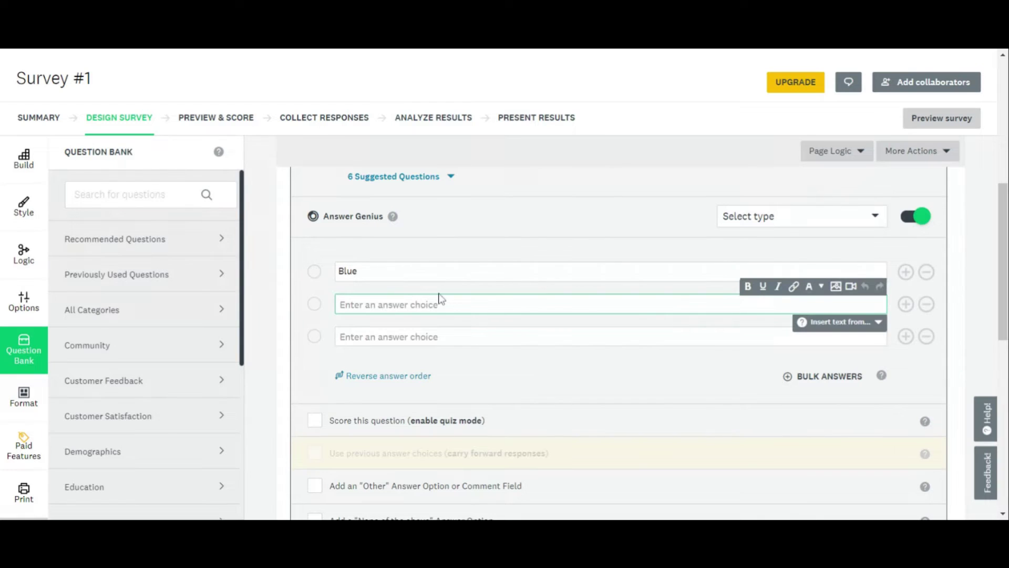
pyautogui.write('Red')
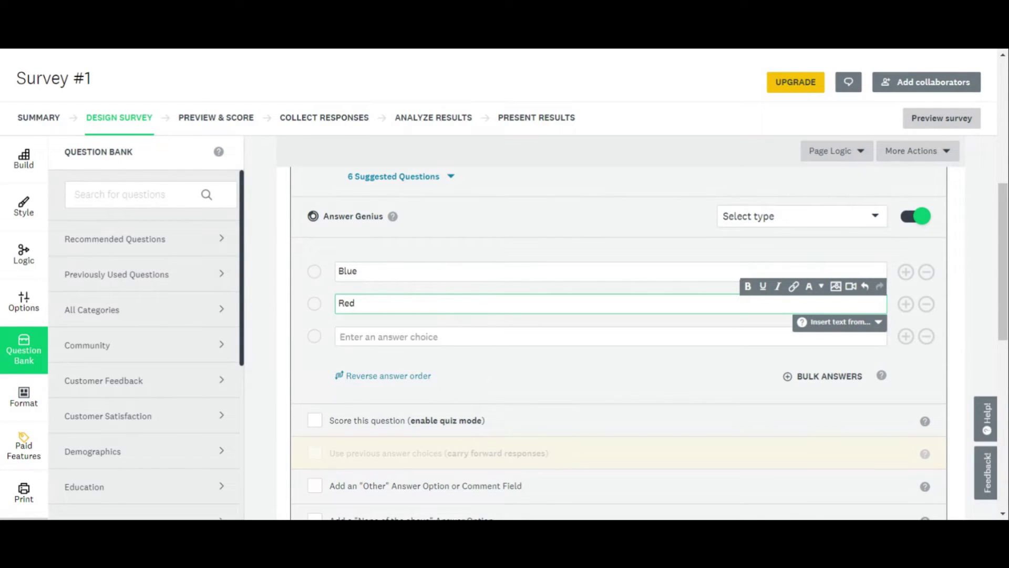
pyautogui.press('Tab')
pyautogui.write('B')
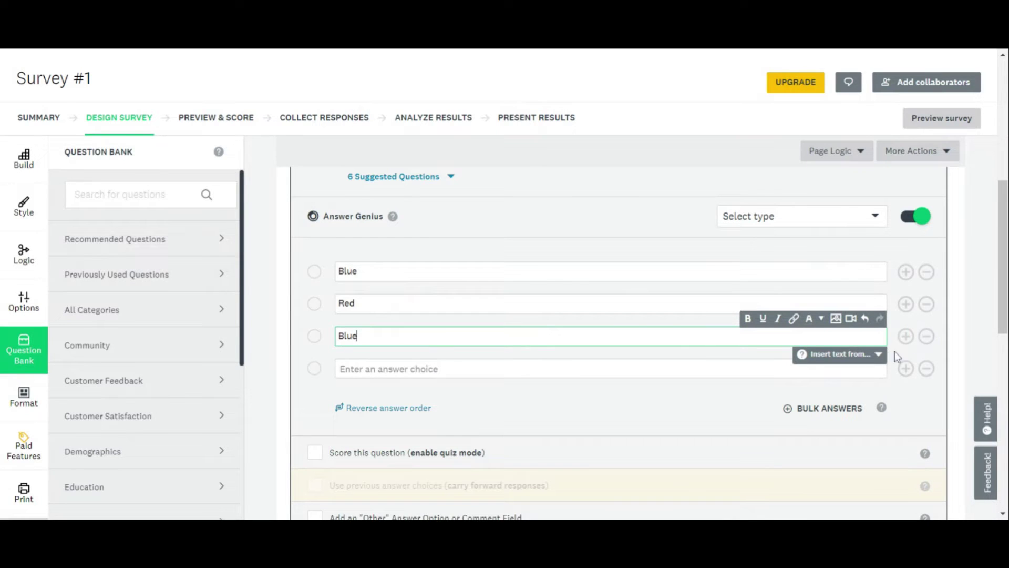
pyautogui.click(906, 337)
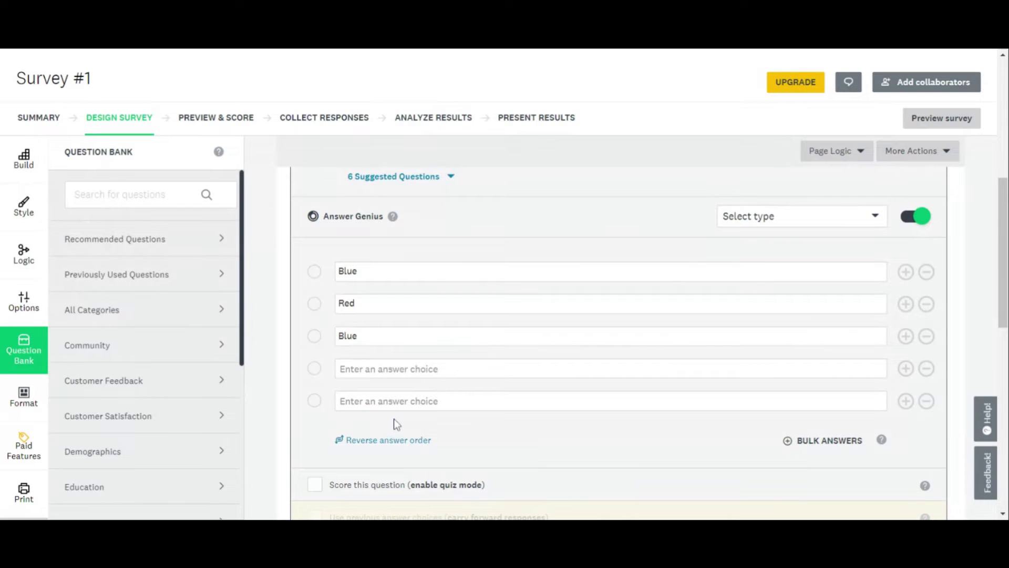
pyautogui.click(926, 401)
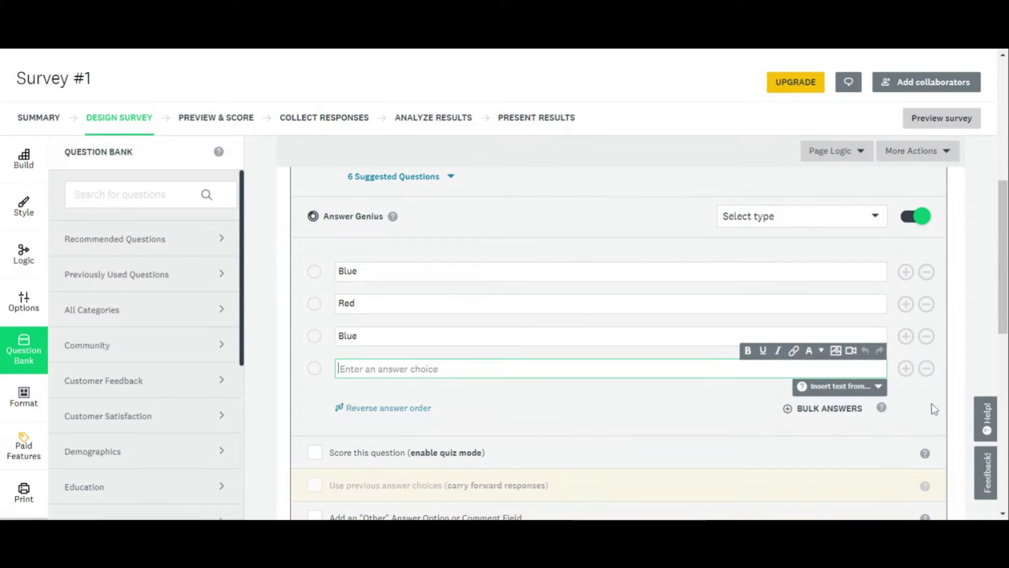
pyautogui.click(927, 368)
pyautogui.scroll(-2, 371, 253)
pyautogui.scroll(1, 388, 259)
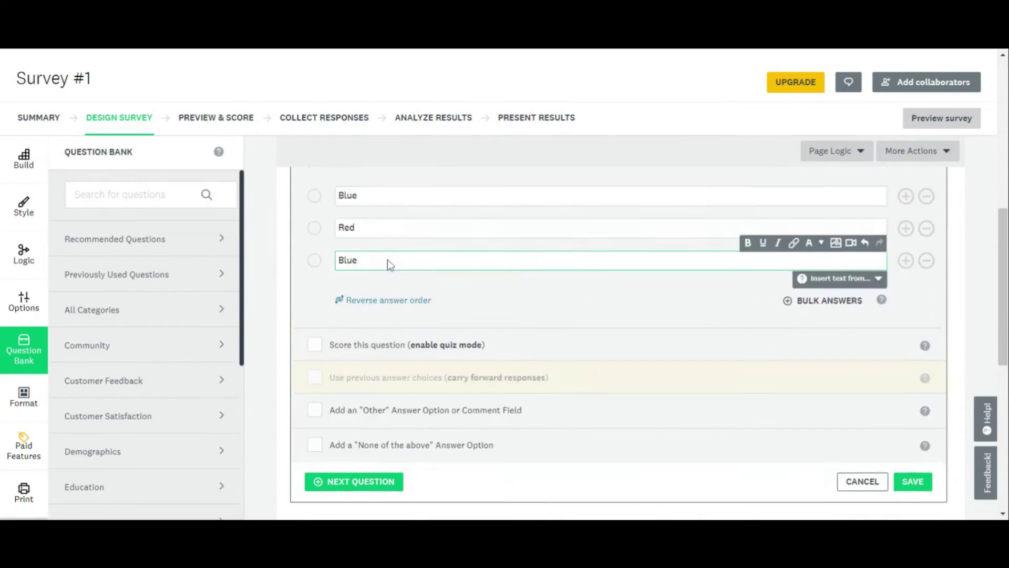
pyautogui.scroll(2, 389, 260)
pyautogui.scroll(-1, 389, 260)
pyautogui.scroll(-2, 389, 259)
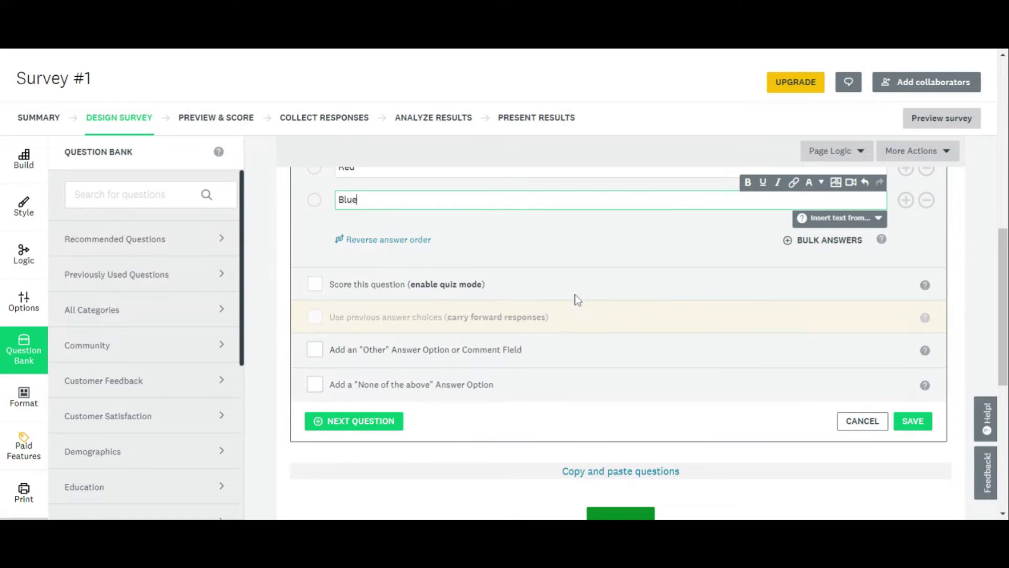
pyautogui.click(918, 424)
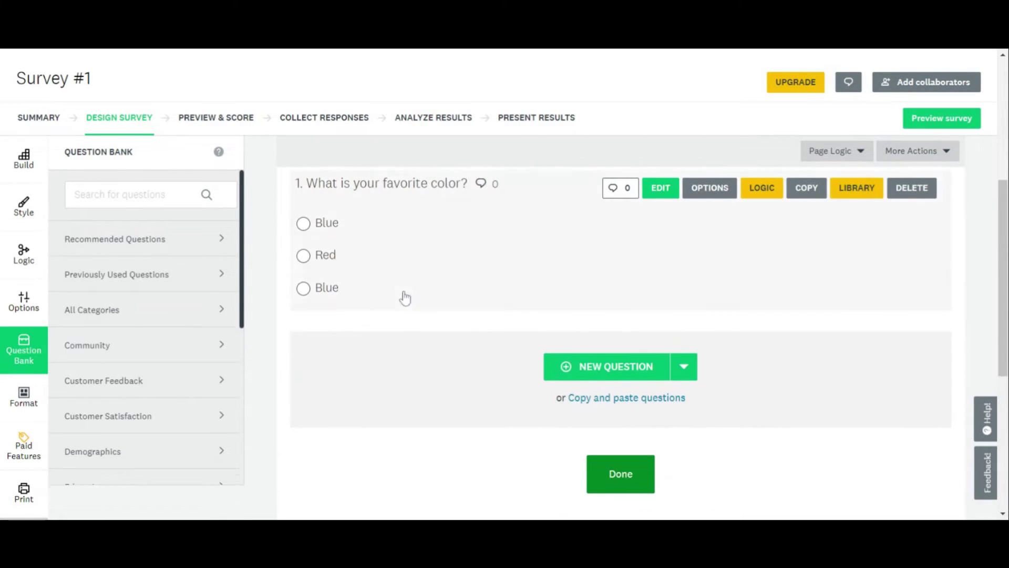
pyautogui.scroll(2, 426, 331)
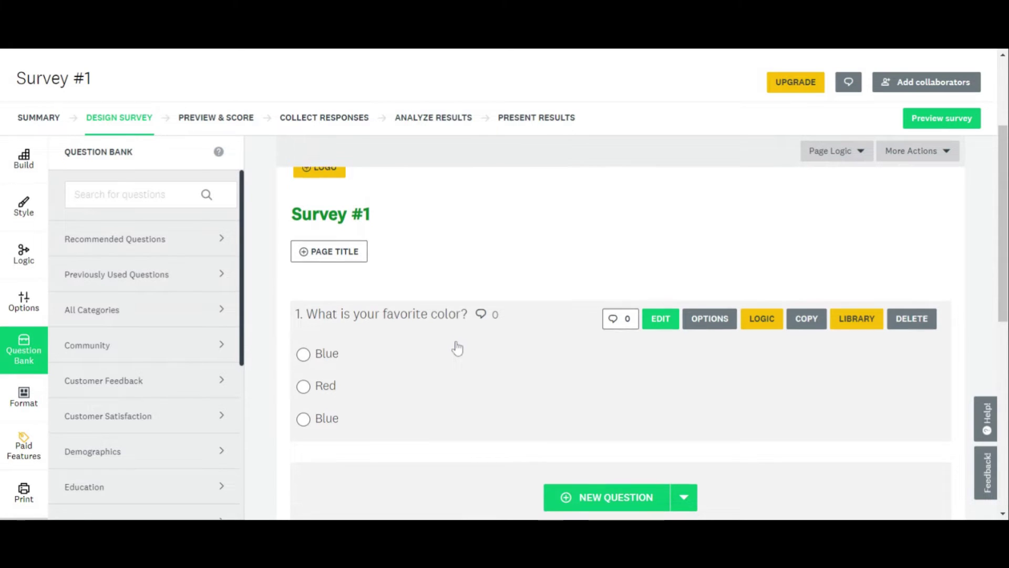
pyautogui.scroll(-1, 458, 347)
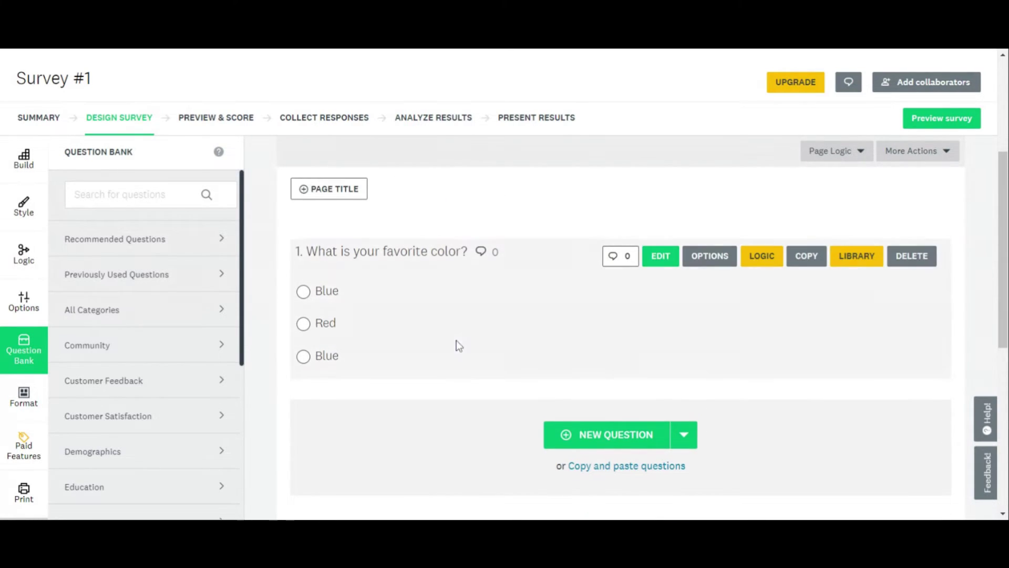
pyautogui.scroll(-3, 456, 345)
pyautogui.scroll(2, 456, 346)
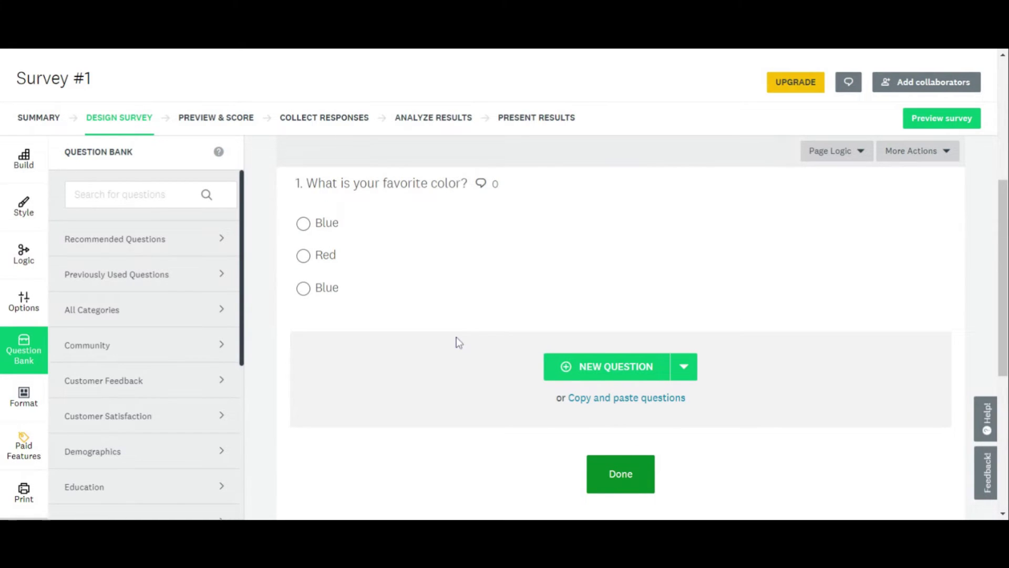
pyautogui.scroll(-2, 457, 337)
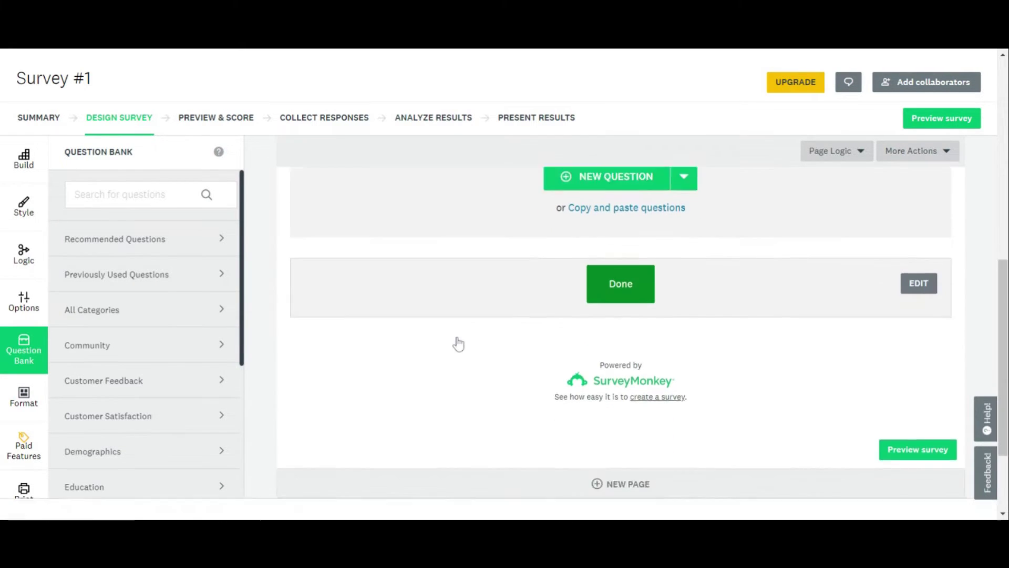
pyautogui.scroll(-2, 459, 343)
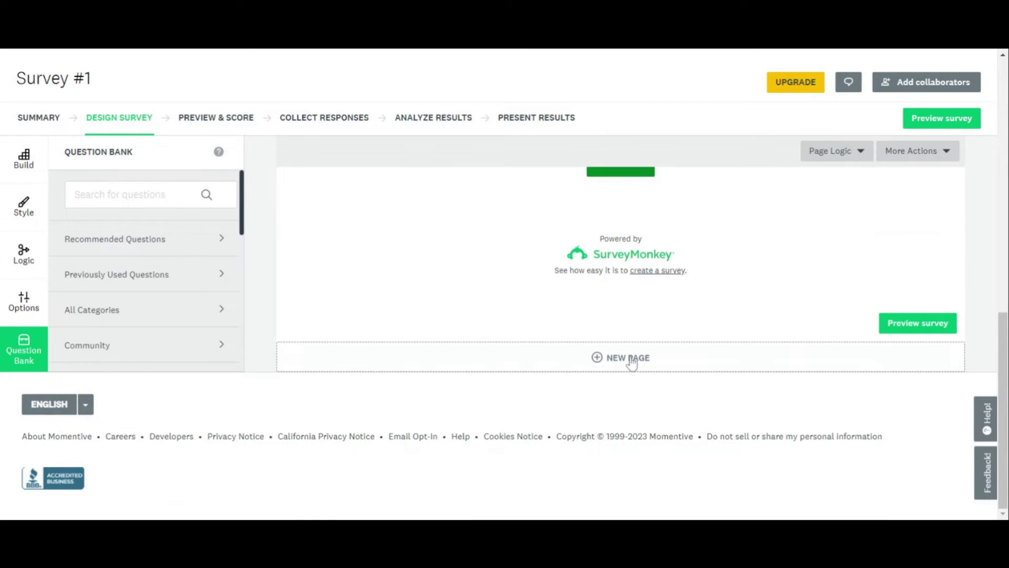
# Add a second page asking 'What is your favorite city?' with answers Toronto and Dallas, saved.
pyautogui.click(629, 358)
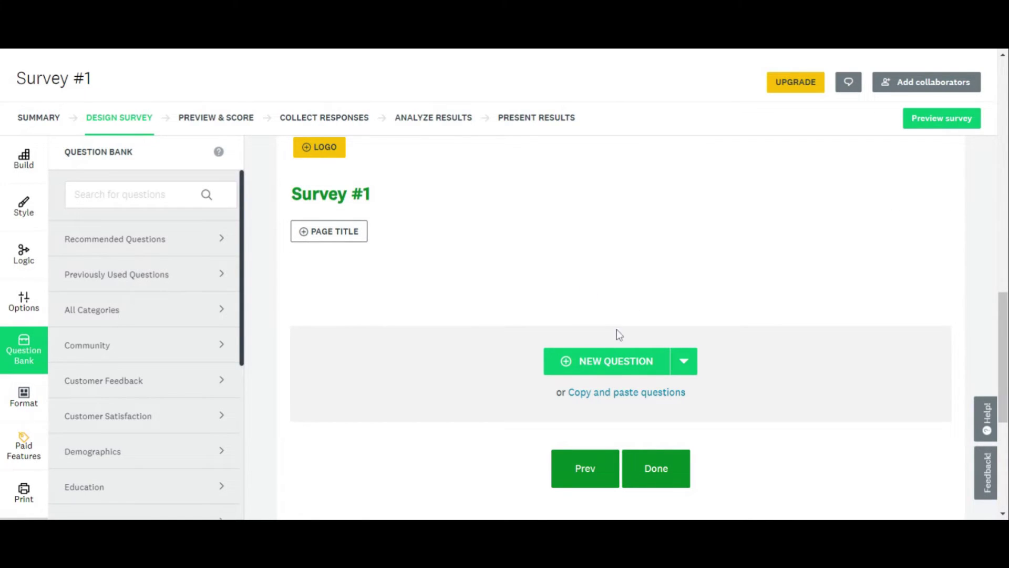
pyautogui.scroll(-1, 564, 256)
pyautogui.scroll(-1, 584, 276)
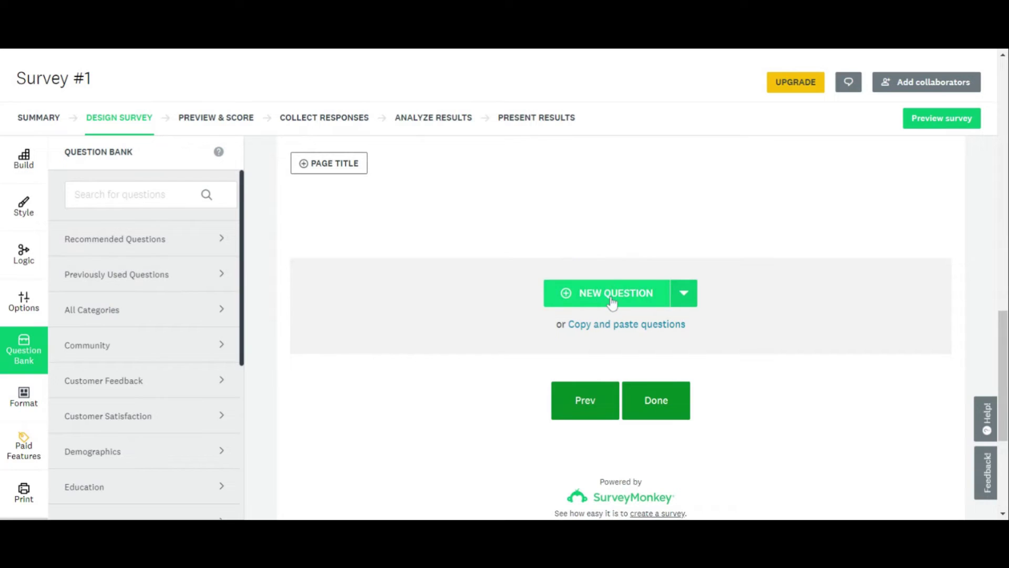
pyautogui.click(612, 300)
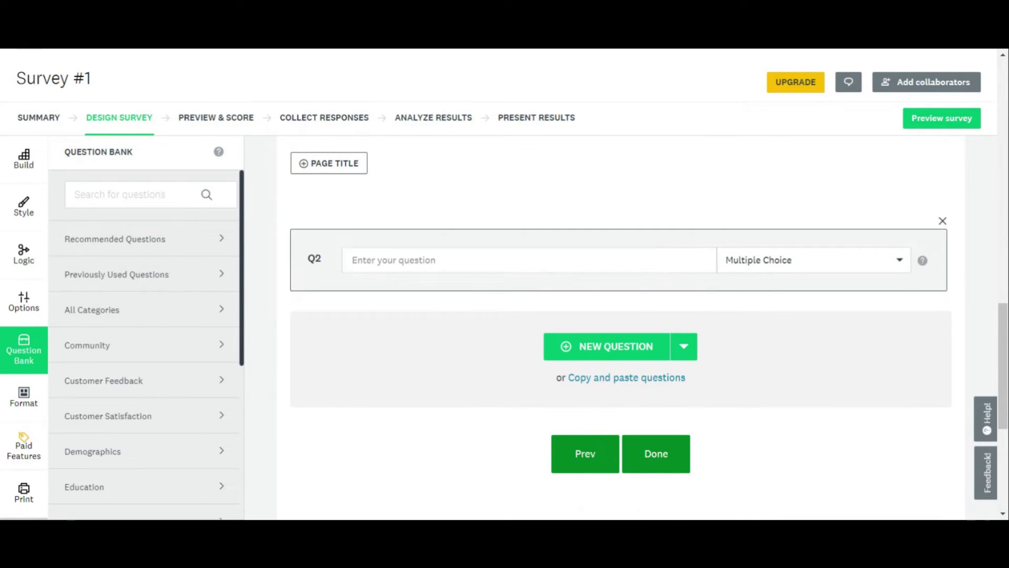
pyautogui.write('What ')
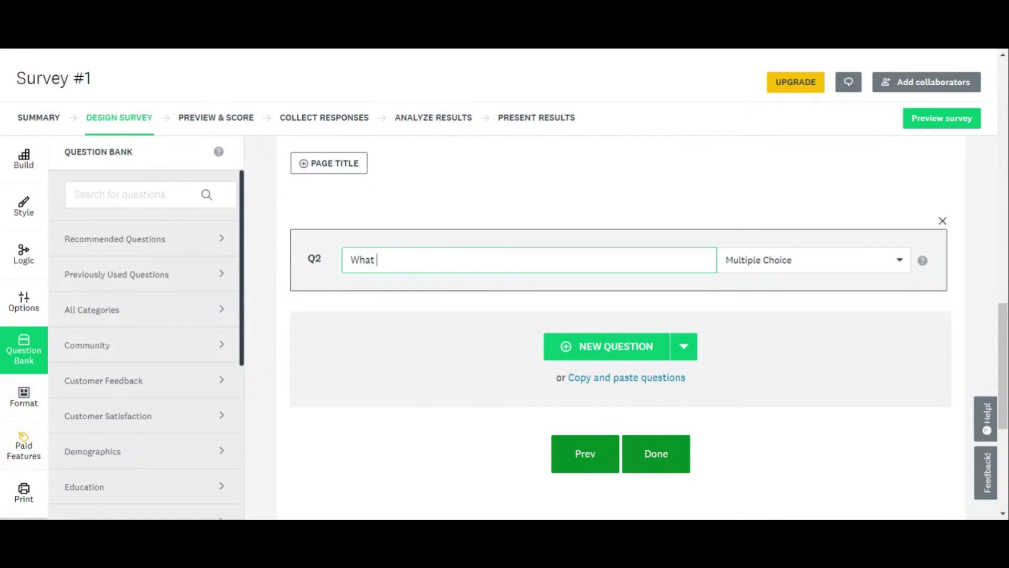
pyautogui.write('is your favorite ')
pyautogui.write('city?')
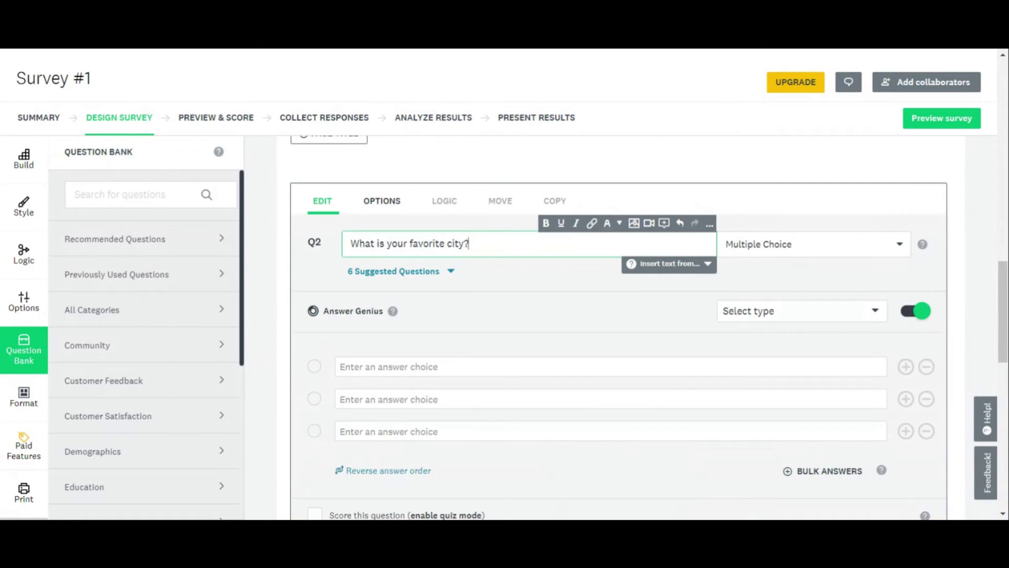
pyautogui.click(664, 97)
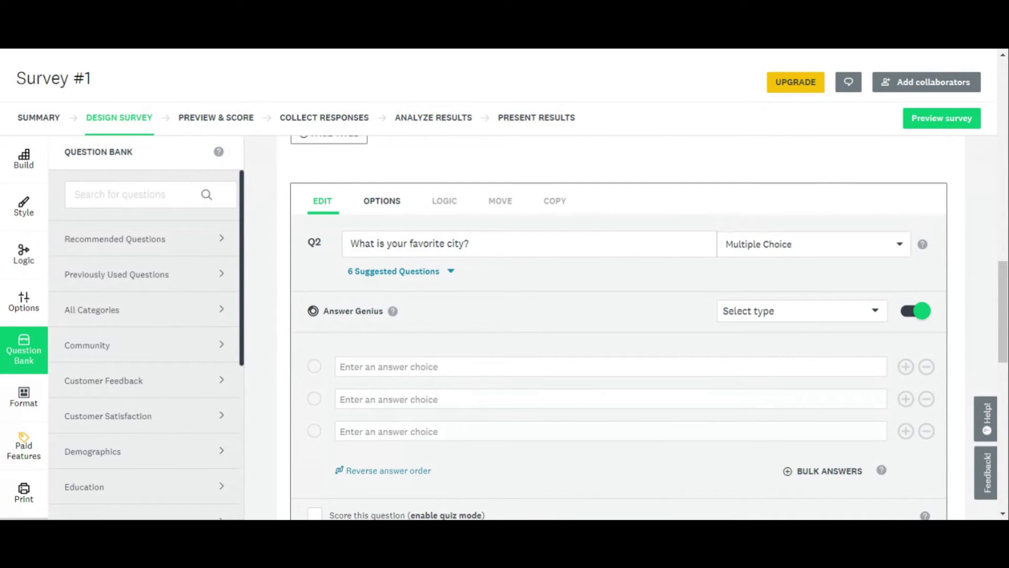
pyautogui.press('Tab')
pyautogui.write('Toron')
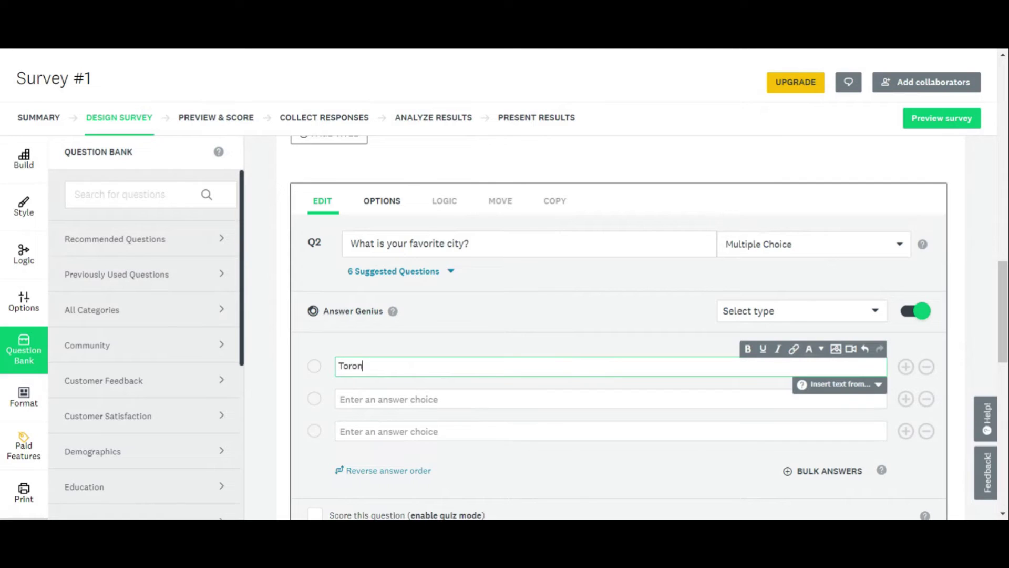
pyautogui.write('to')
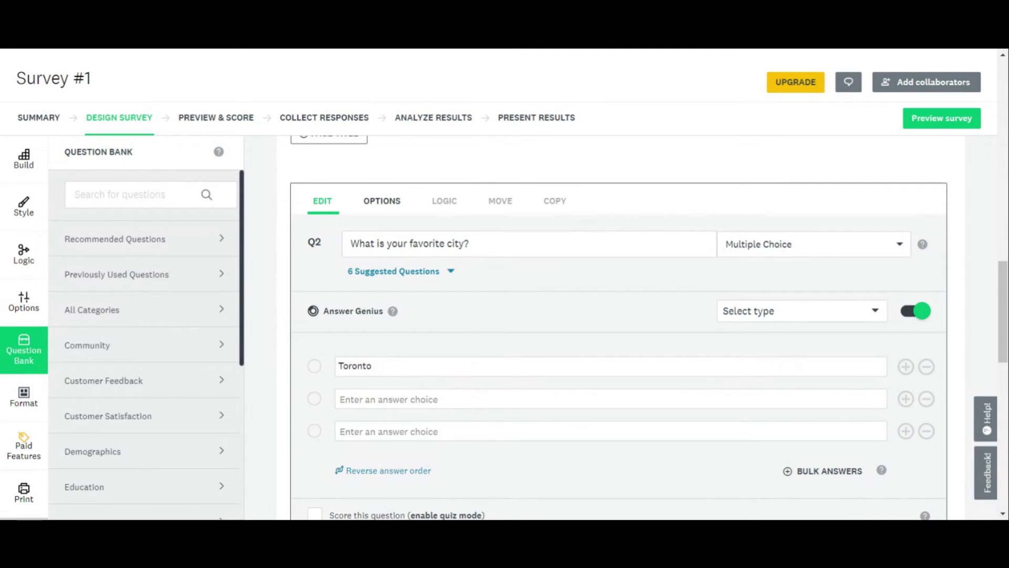
pyautogui.click(429, 394)
pyautogui.write('Min')
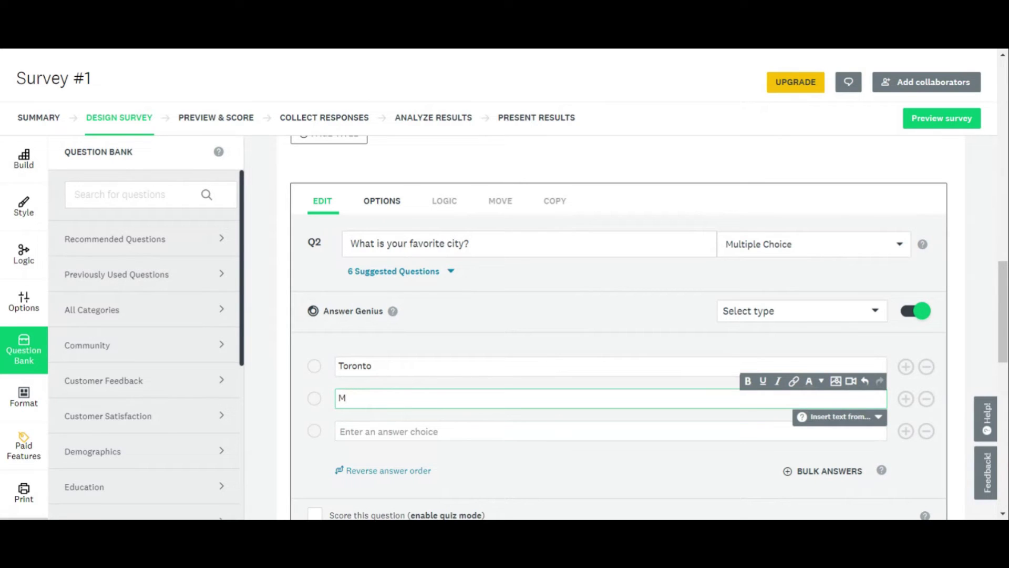
pyautogui.press('BackSpace')
pyautogui.write('Dallas')
pyautogui.scroll(-2, 495, 375)
pyautogui.scroll(-2, 541, 320)
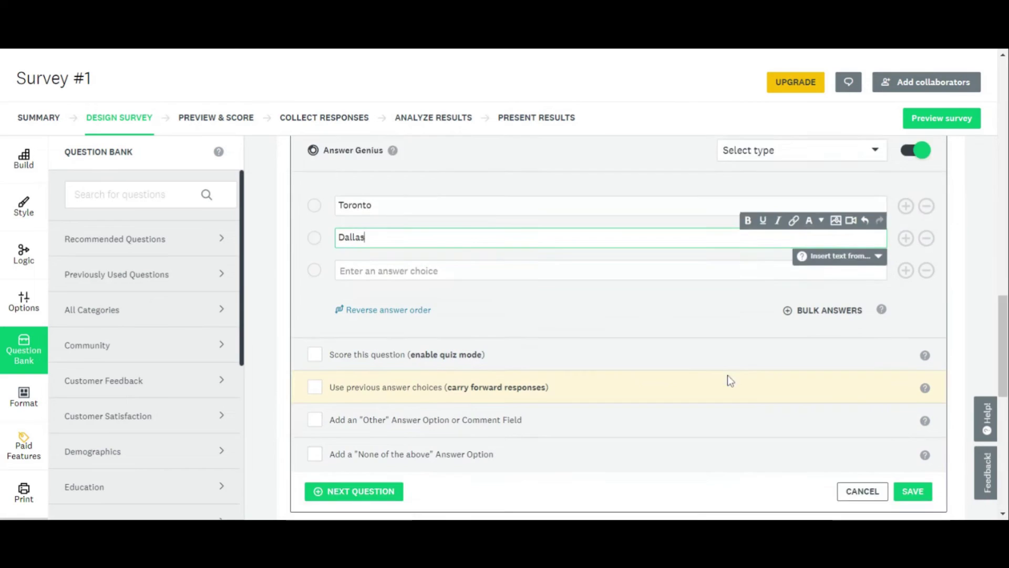
pyautogui.scroll(-2, 728, 381)
pyautogui.click(915, 378)
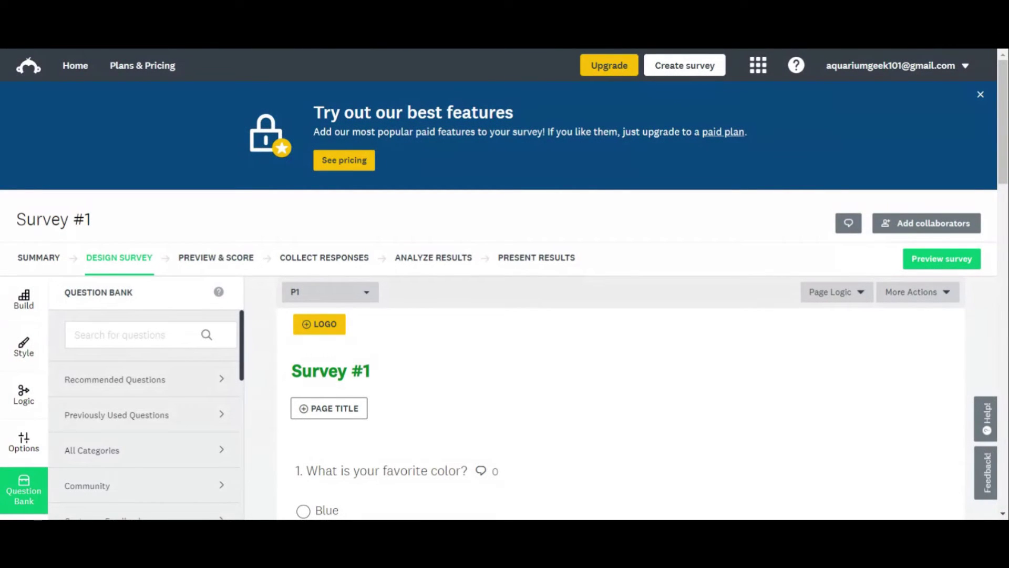
pyautogui.scroll(-2, 620, 282)
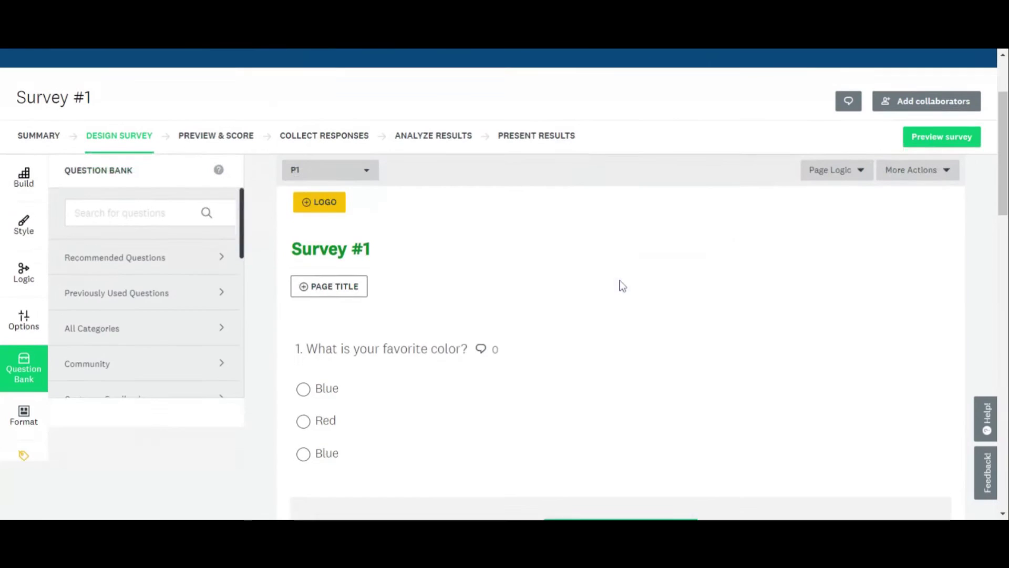
pyautogui.scroll(-1, 620, 284)
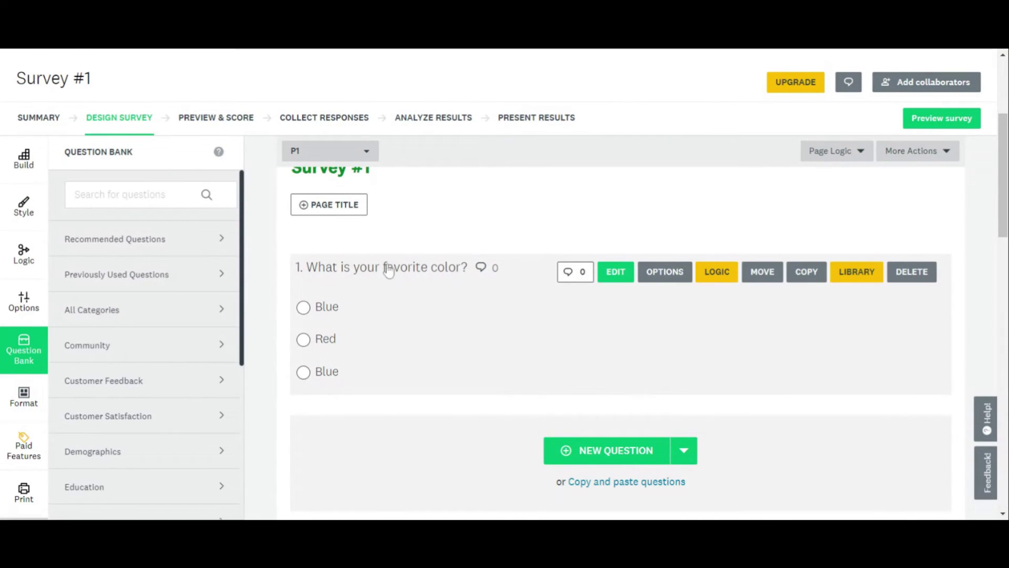
pyautogui.scroll(-1, 389, 311)
pyautogui.scroll(1, 389, 310)
pyautogui.click(718, 275)
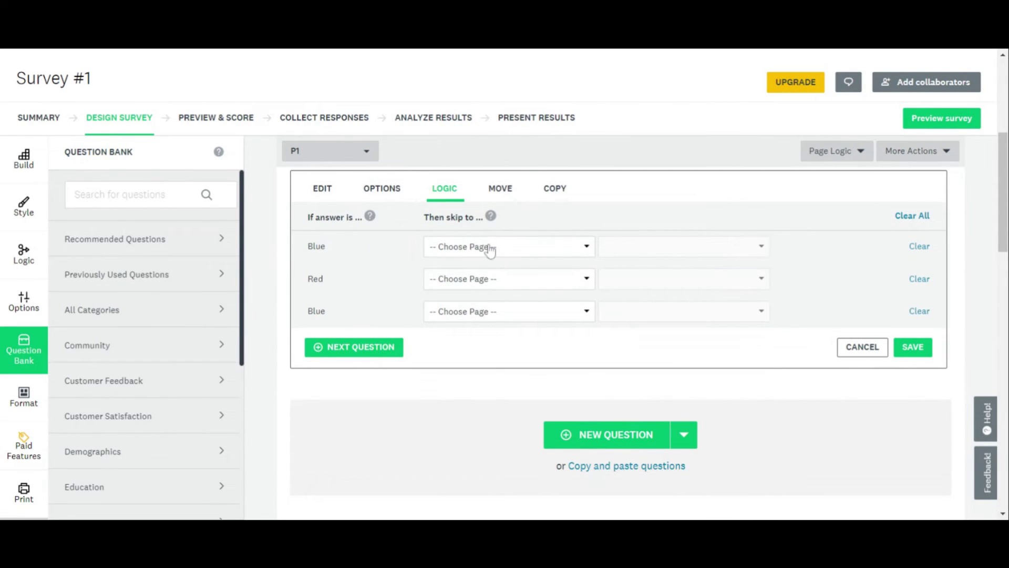
pyautogui.click(456, 248)
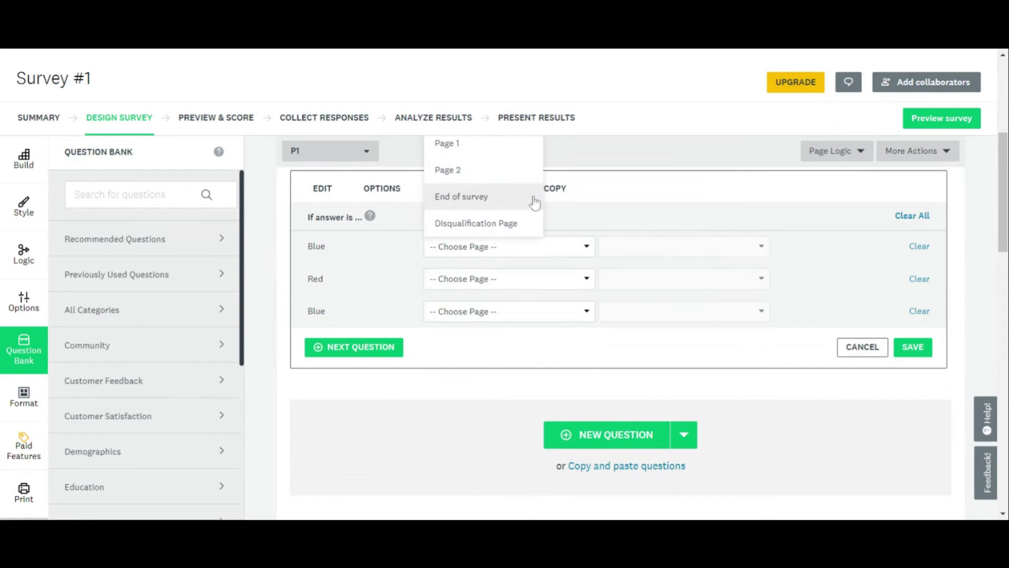
pyautogui.click(860, 349)
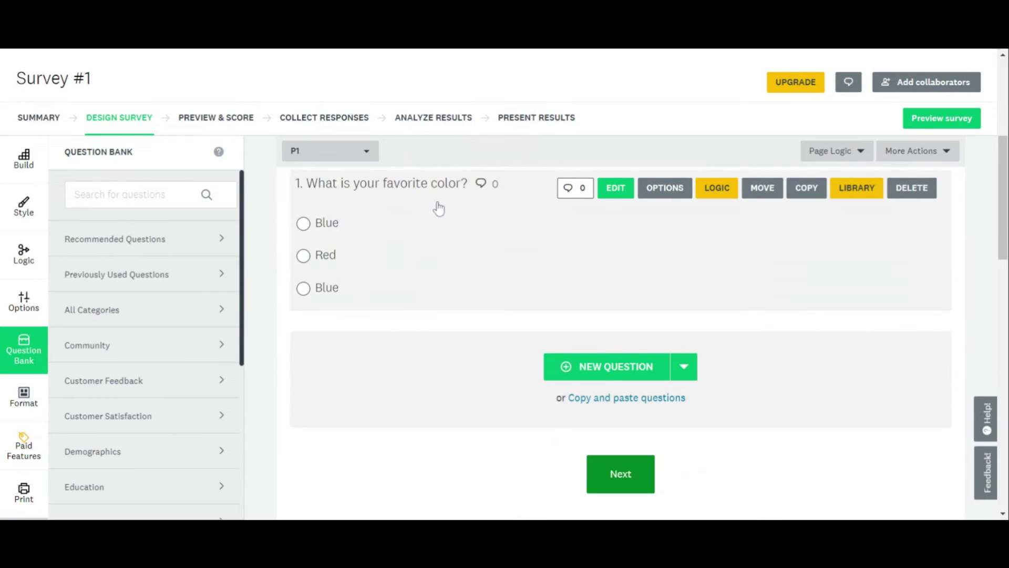
pyautogui.click(615, 190)
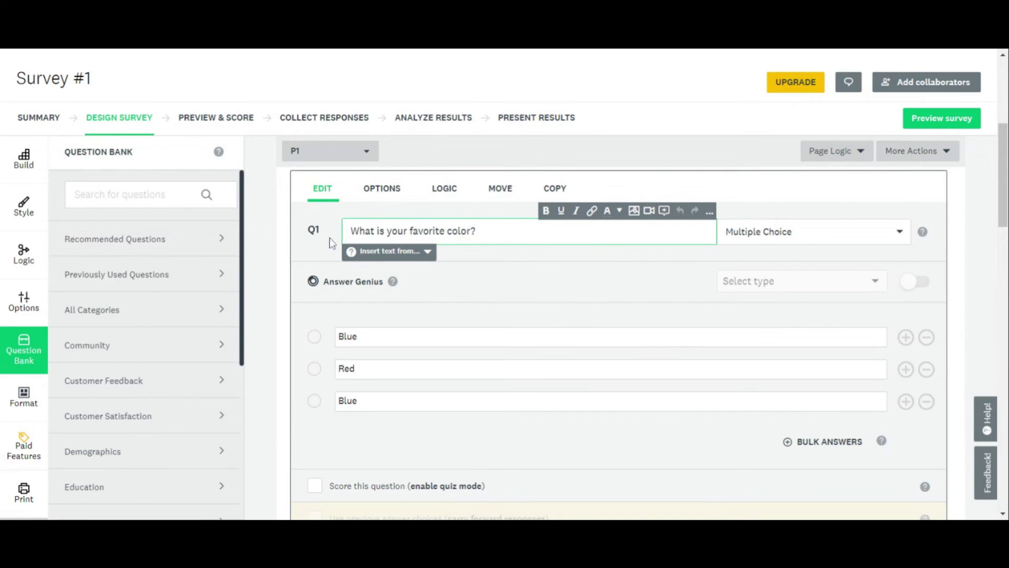
pyautogui.click(271, 212)
pyautogui.scroll(-2, 786, 417)
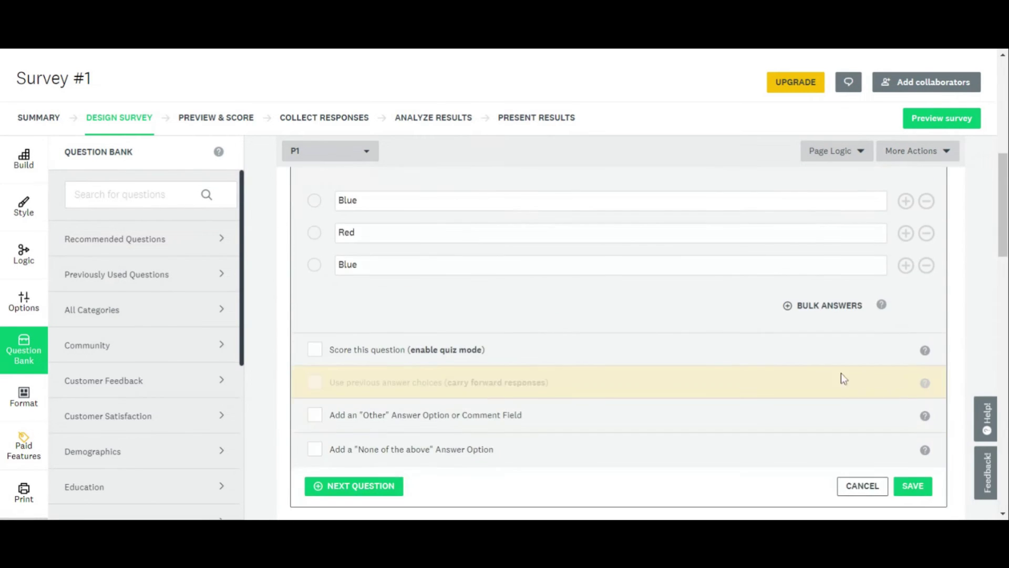
pyautogui.click(922, 488)
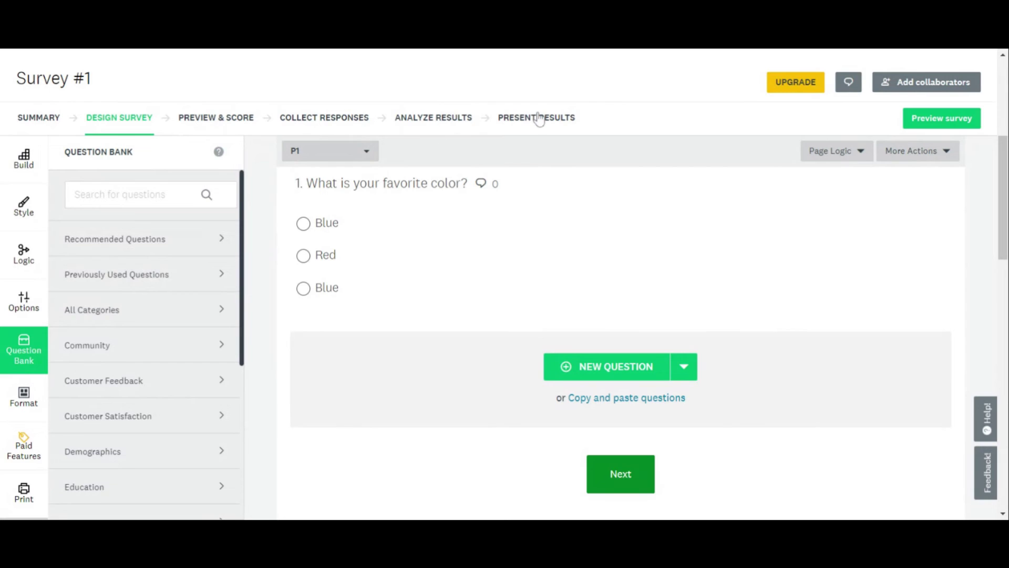
# Preview the survey, answering Blue then Toronto, through to the end screen.
pyautogui.click(237, 123)
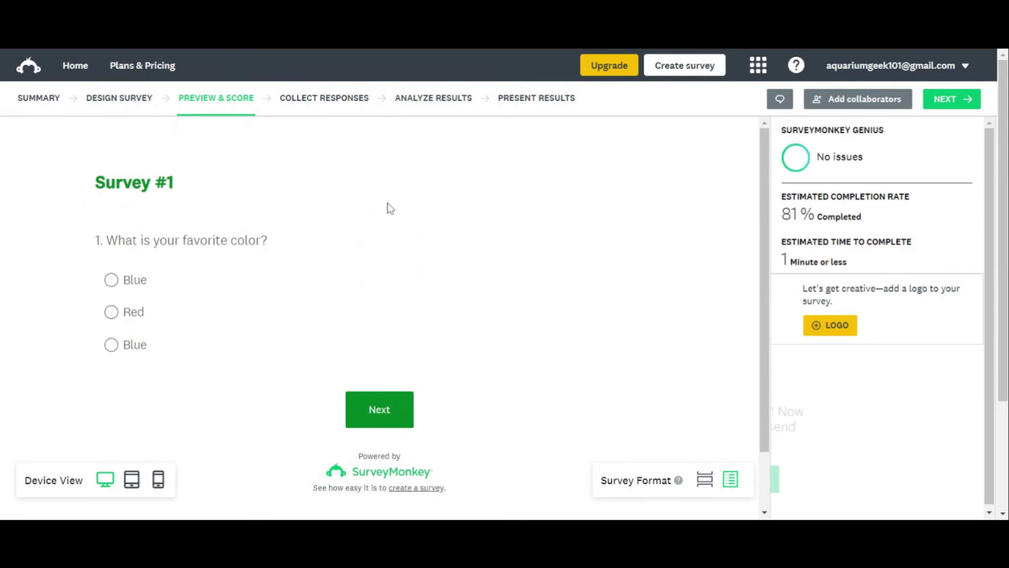
pyautogui.scroll(-1, 229, 251)
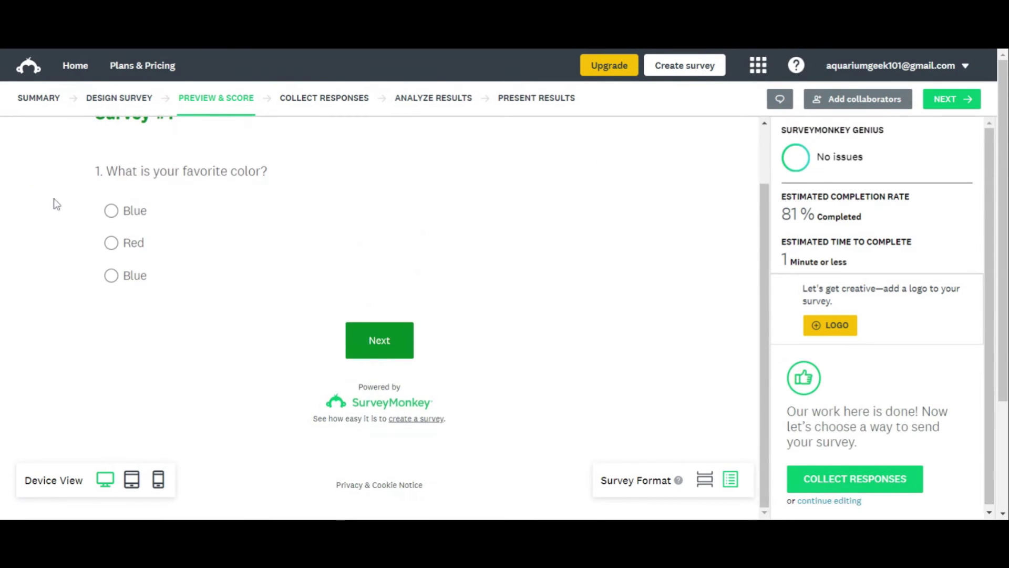
pyautogui.click(111, 211)
pyautogui.click(372, 340)
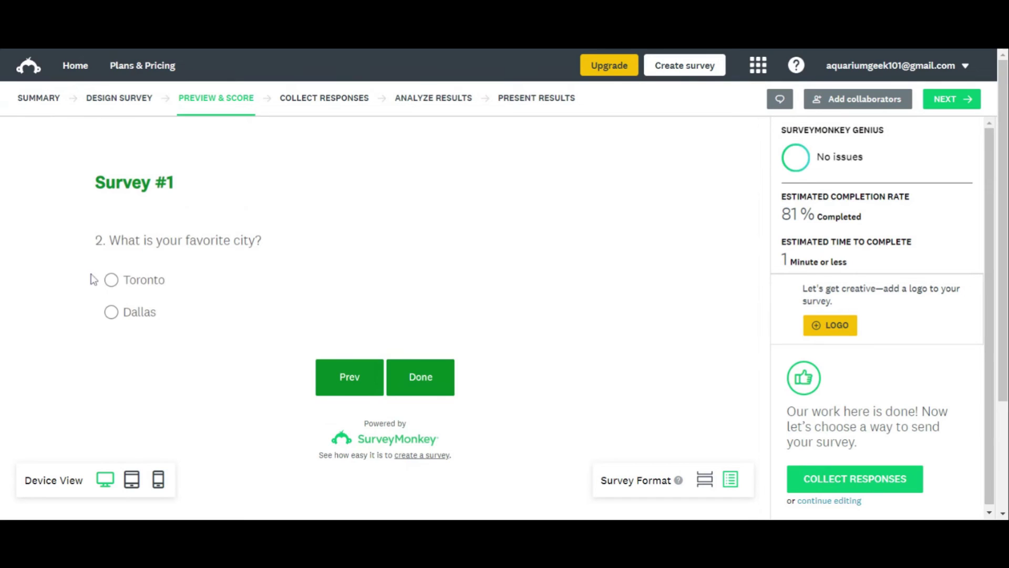
pyautogui.click(114, 288)
pyautogui.click(426, 379)
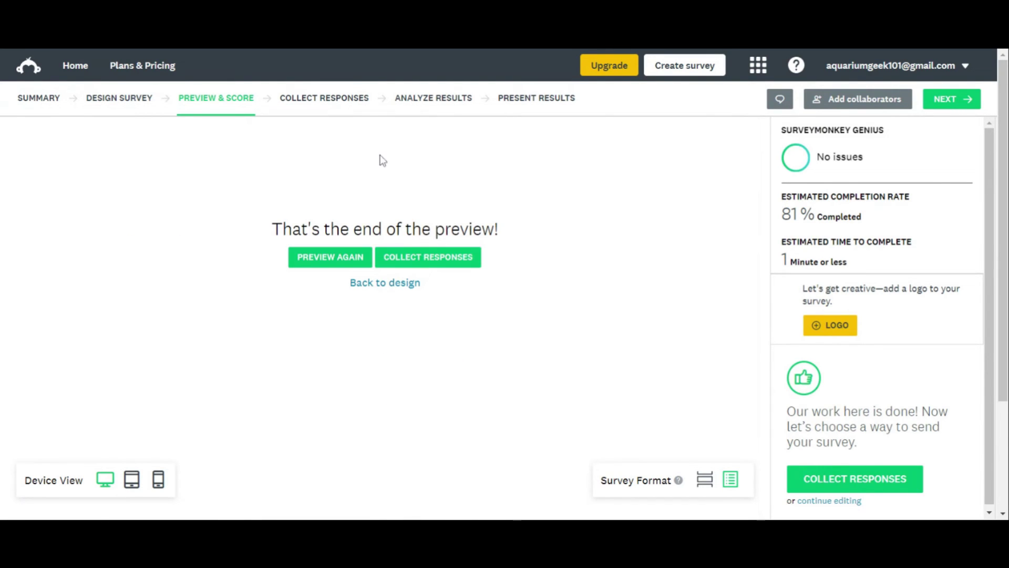
# Under Collect Responses, choose 'Send surveys your way' to list the collection options.
pyautogui.click(349, 102)
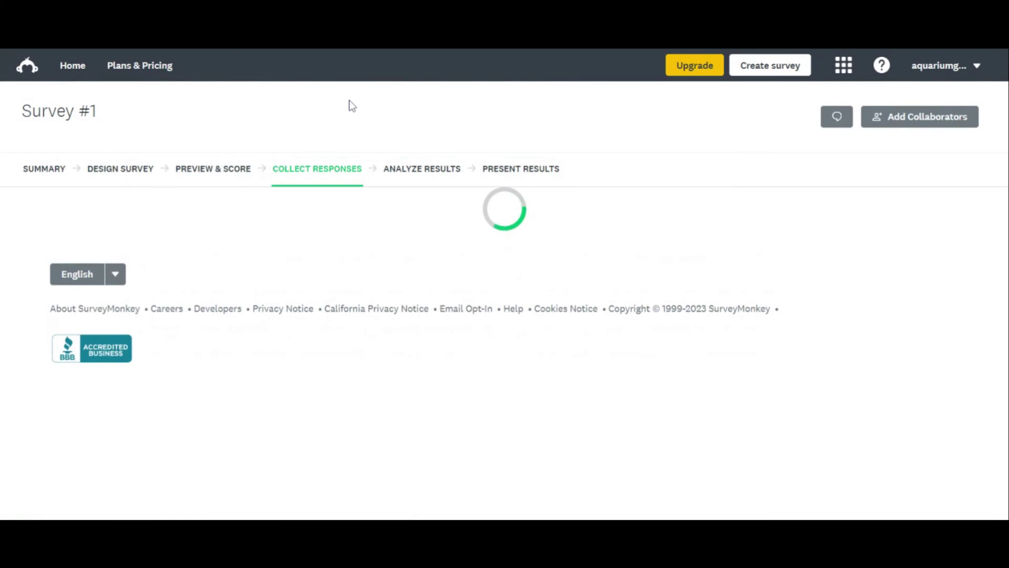
pyautogui.scroll(-2, 340, 236)
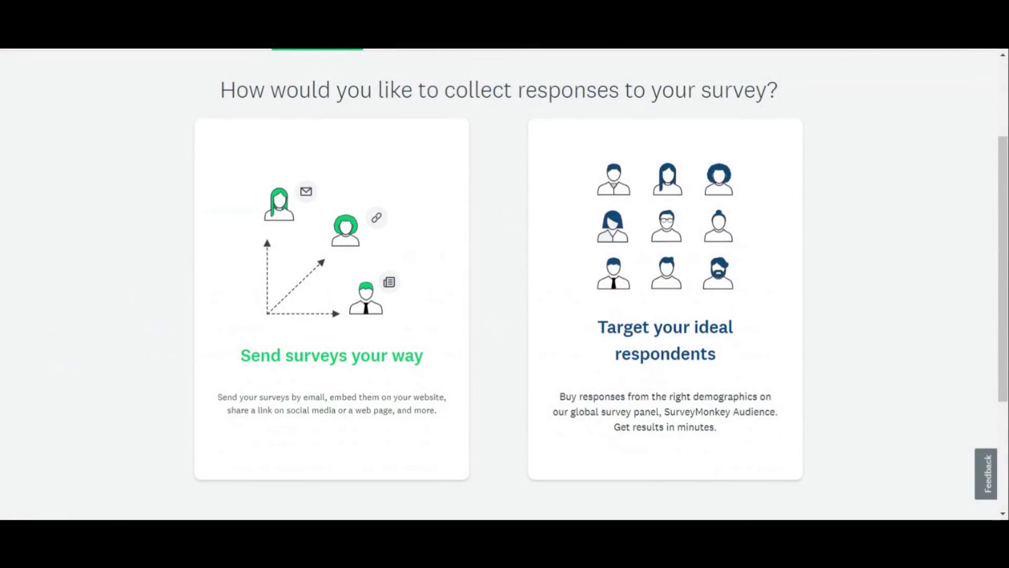
pyautogui.click(306, 306)
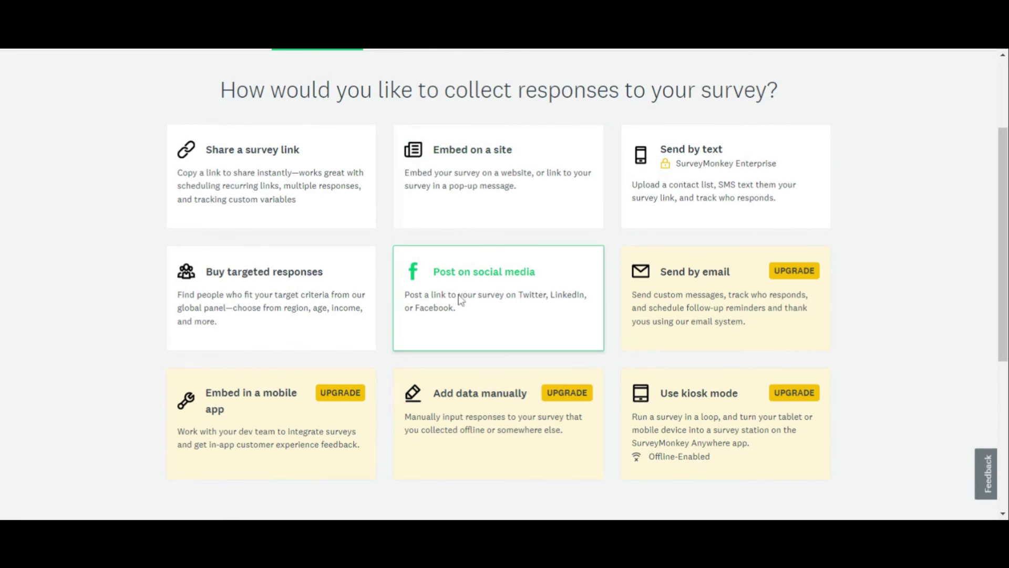
# Choose 'Share a survey link' and copy the Web Link 1 URL to the clipboard.
pyautogui.click(328, 194)
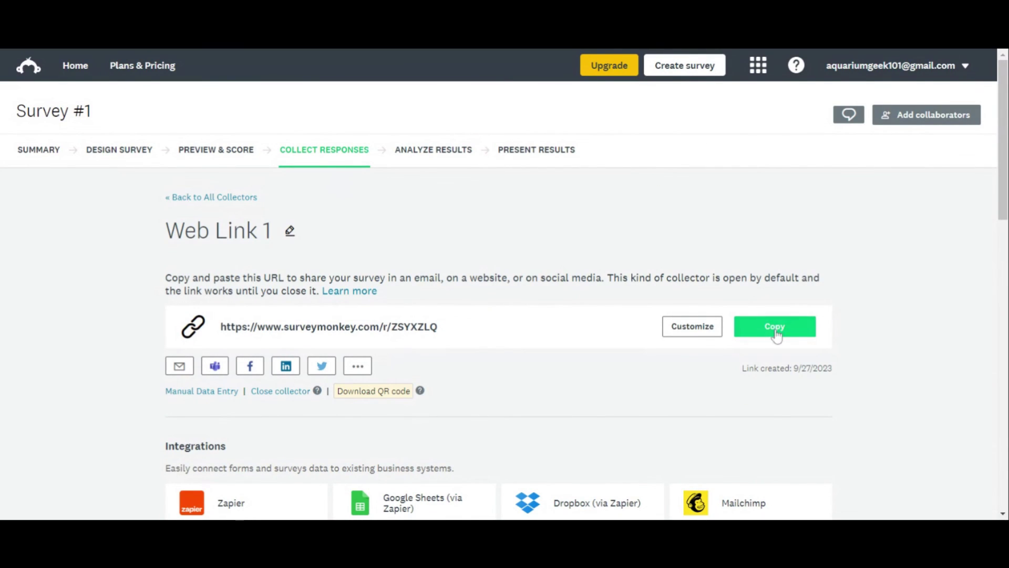
pyautogui.click(775, 327)
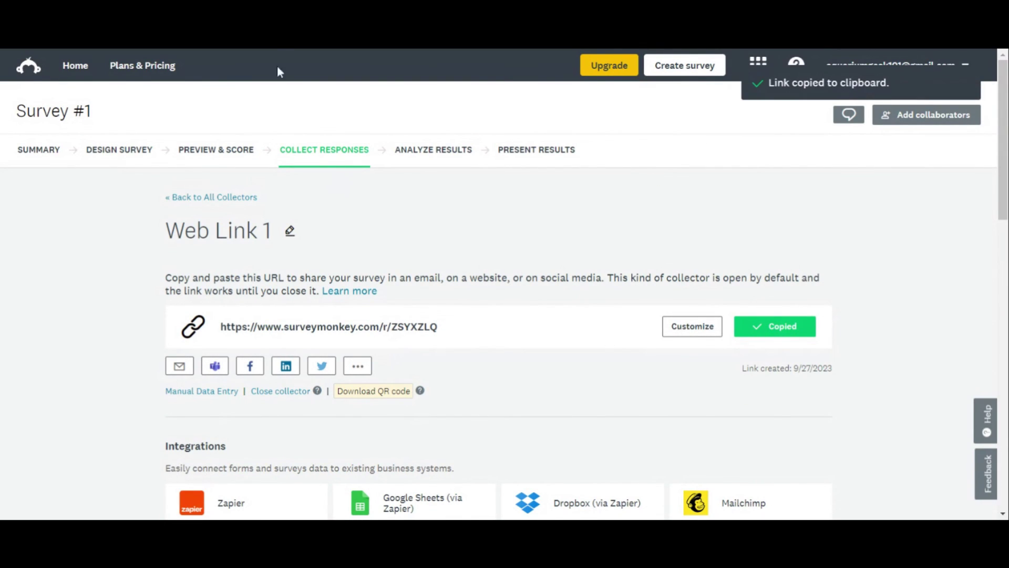